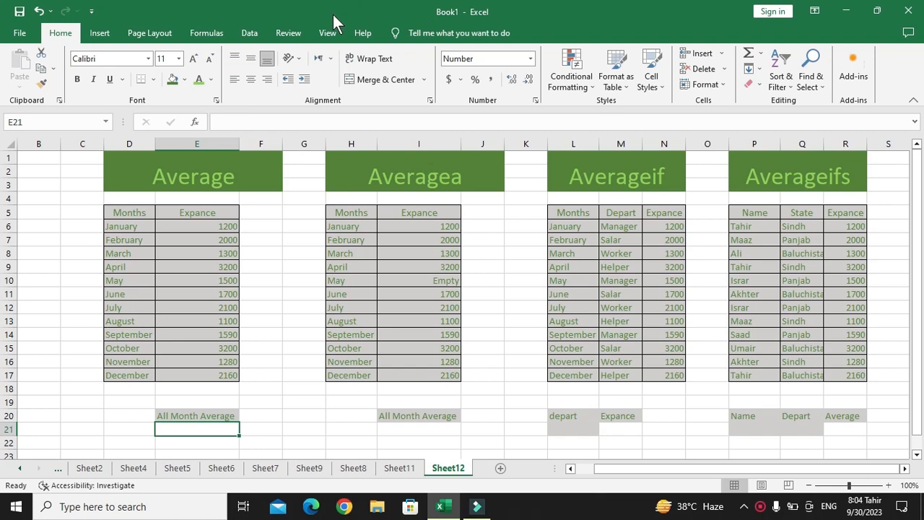
# Step: Examine the Average, Averagea, Averageif and Averageifs tables, including the Expance values, the May text entry and the Depart column
pyautogui.click(244, 181)
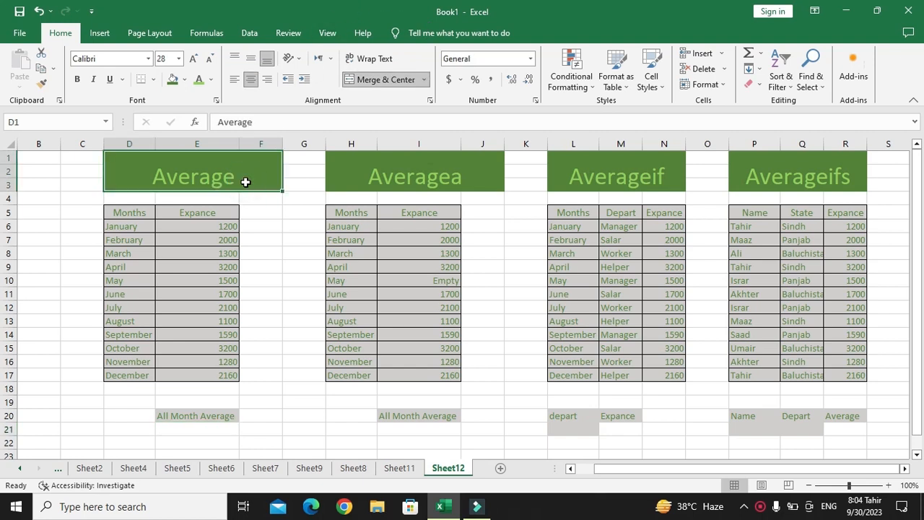
pyautogui.moveTo(208, 227); pyautogui.dragTo(224, 387)
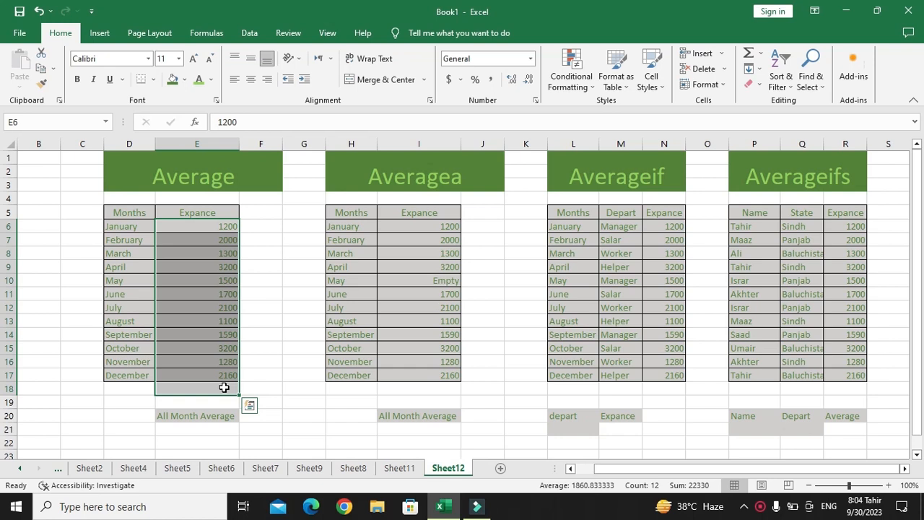
pyautogui.click(227, 185)
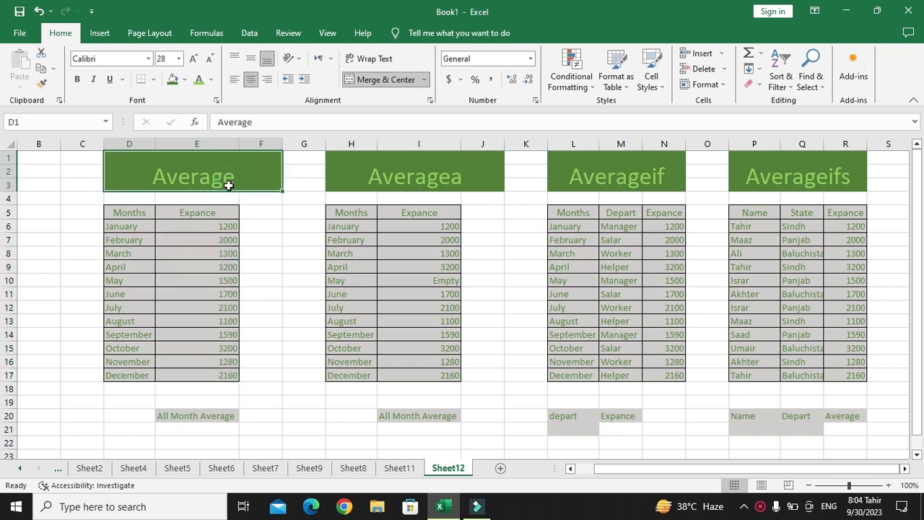
pyautogui.click(380, 157)
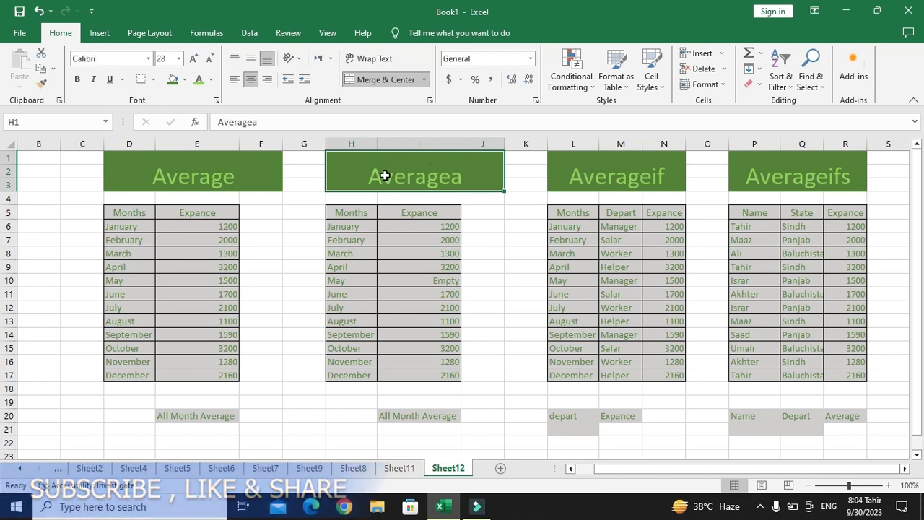
pyautogui.click(434, 279)
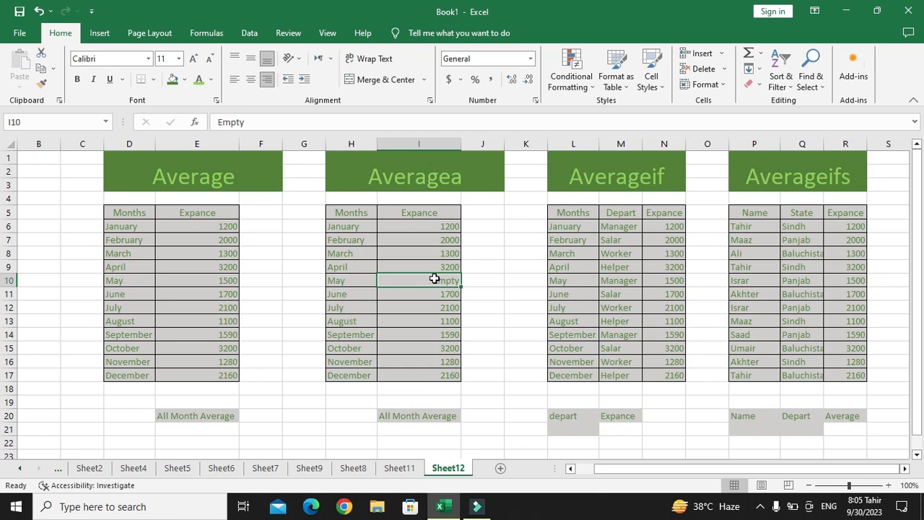
pyautogui.click(451, 178)
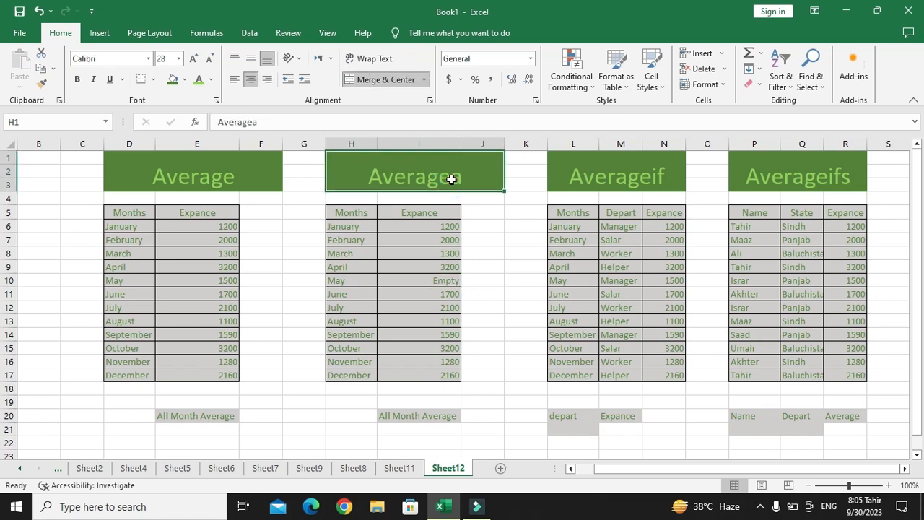
pyautogui.click(582, 178)
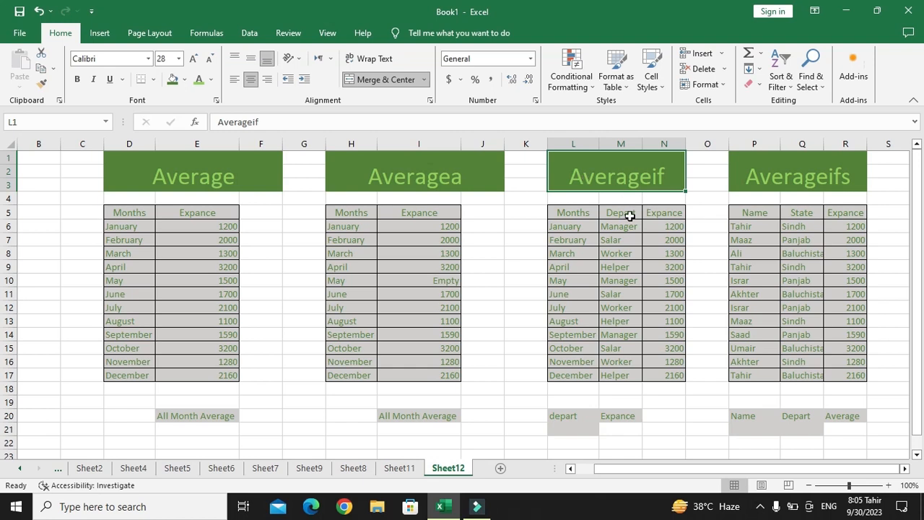
pyautogui.moveTo(625, 224); pyautogui.dragTo(626, 372)
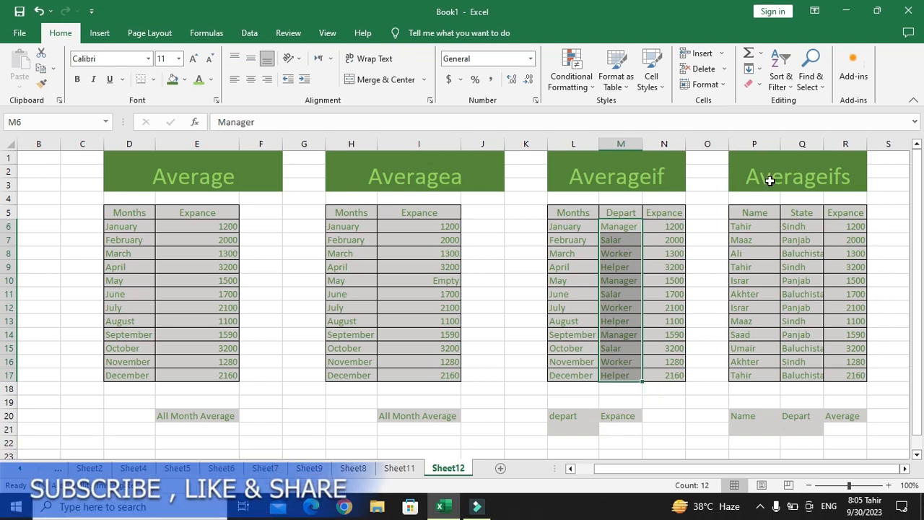
pyautogui.click(768, 180)
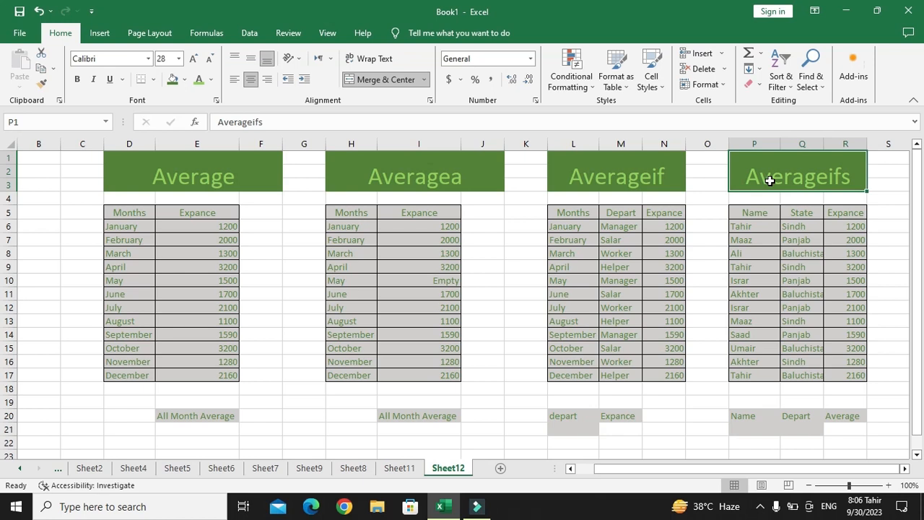
pyautogui.click(670, 174)
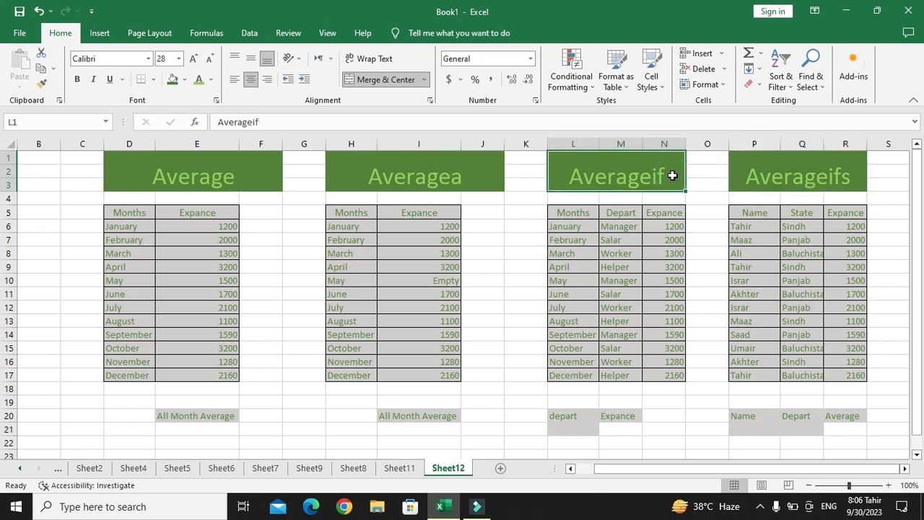
pyautogui.click(764, 180)
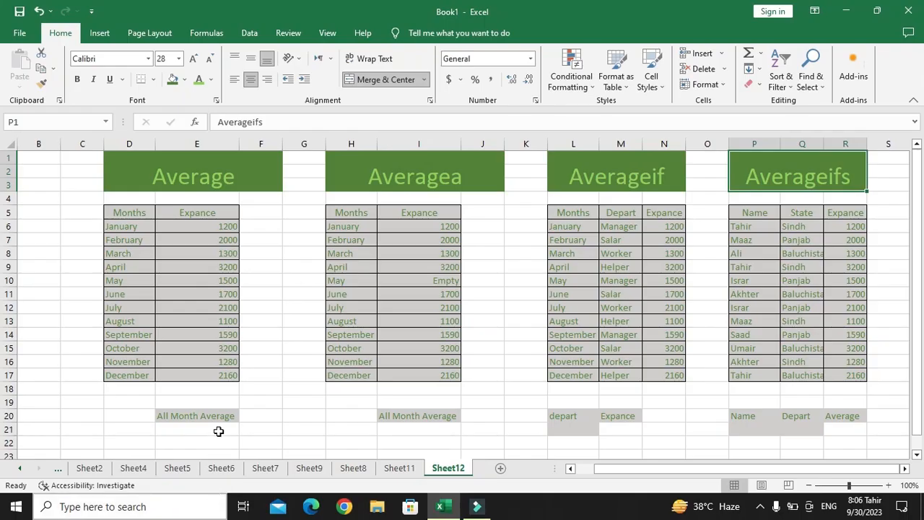
# Step: Calculate the all-month average of the Average table in E21 with =AVERAGE(E6:E17)
pyautogui.click(218, 431)
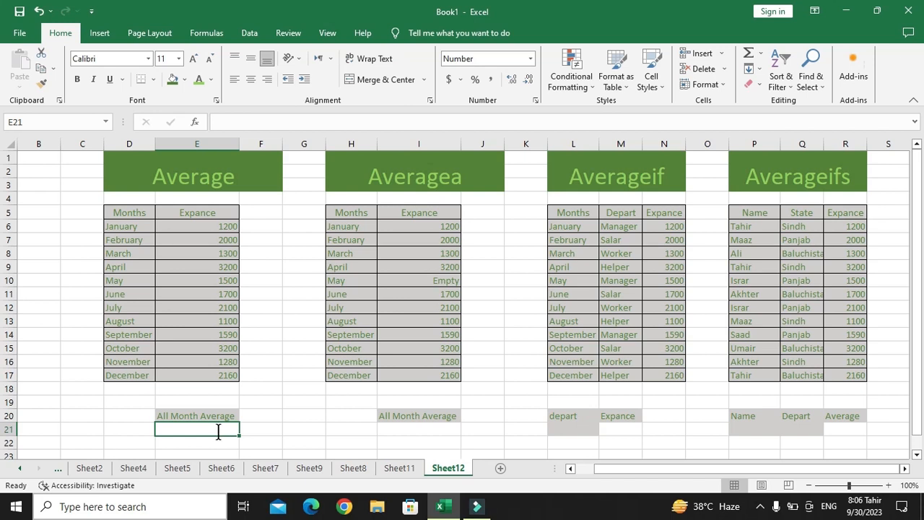
pyautogui.write('=average')
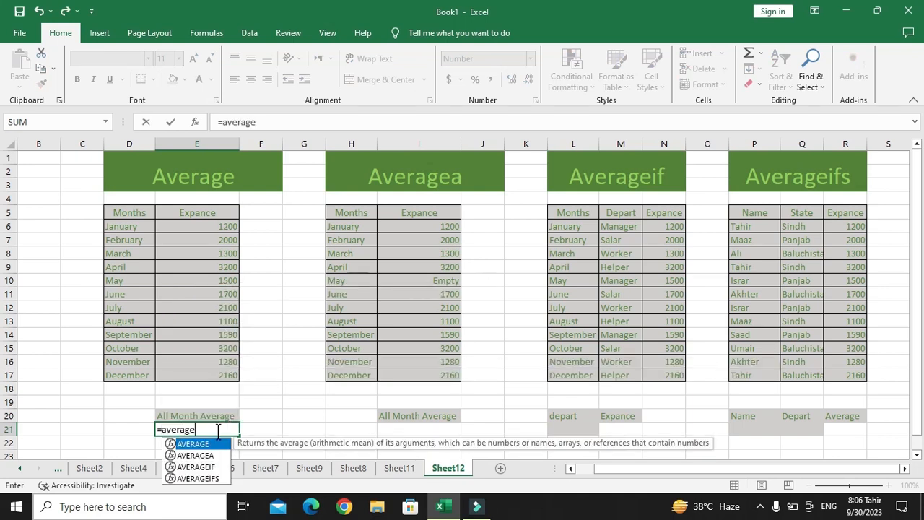
pyautogui.write('(')
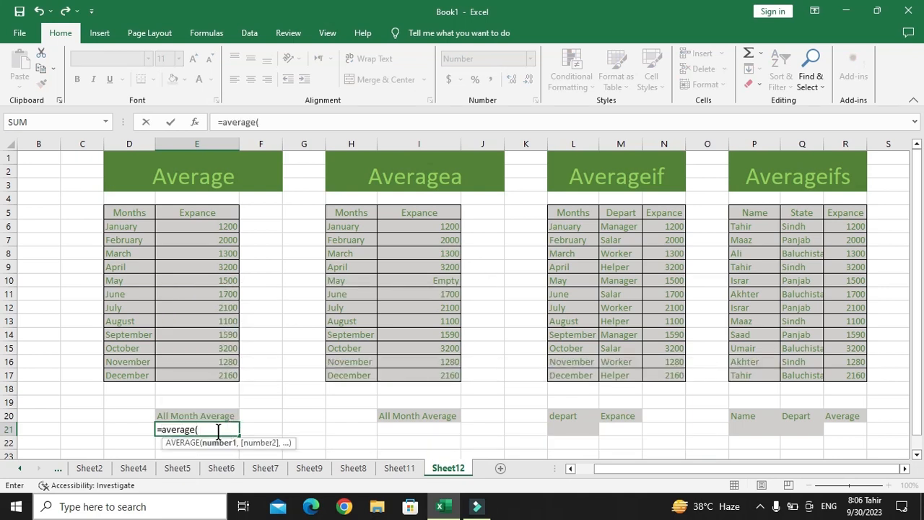
pyautogui.moveTo(201, 229); pyautogui.dragTo(209, 373)
pyautogui.write(')')
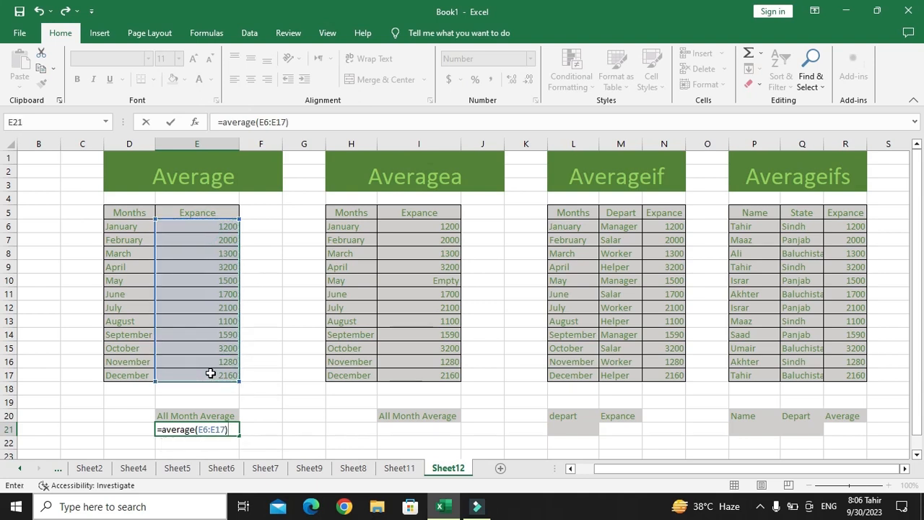
pyautogui.press('Return')
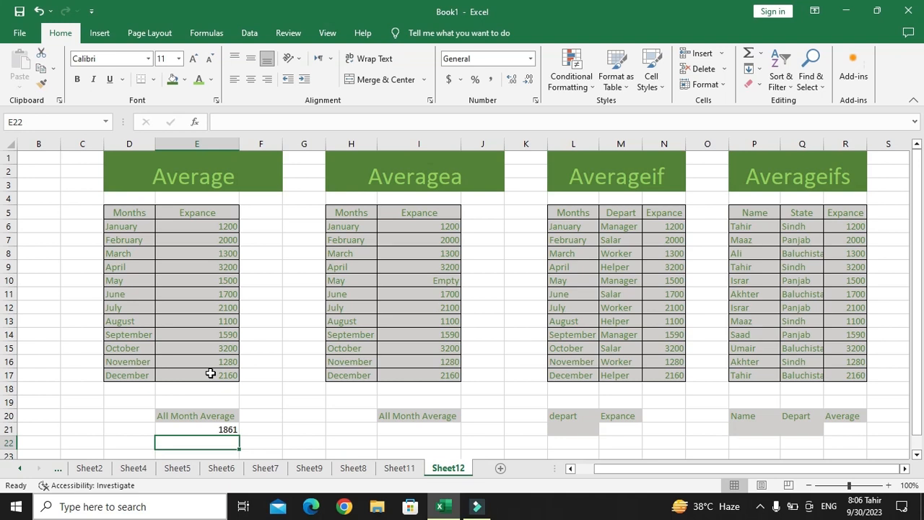
pyautogui.click(221, 430)
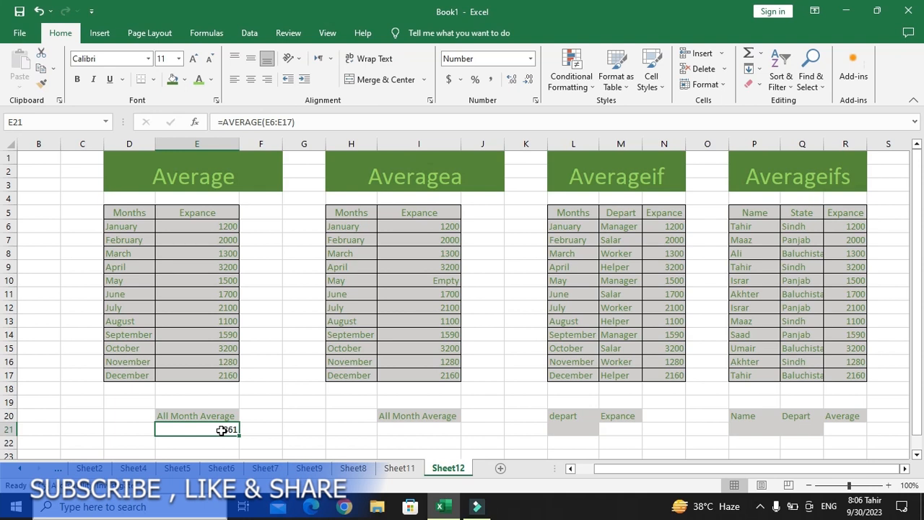
# Step: Total the Average table's Expance values in E18 with =SUM(E6:E17)
pyautogui.click(212, 390)
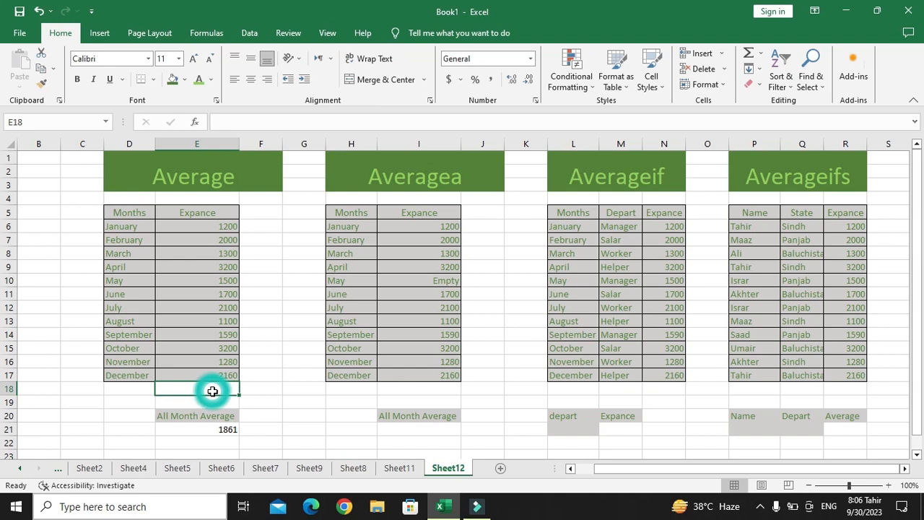
pyautogui.hotkey('alt', '=')
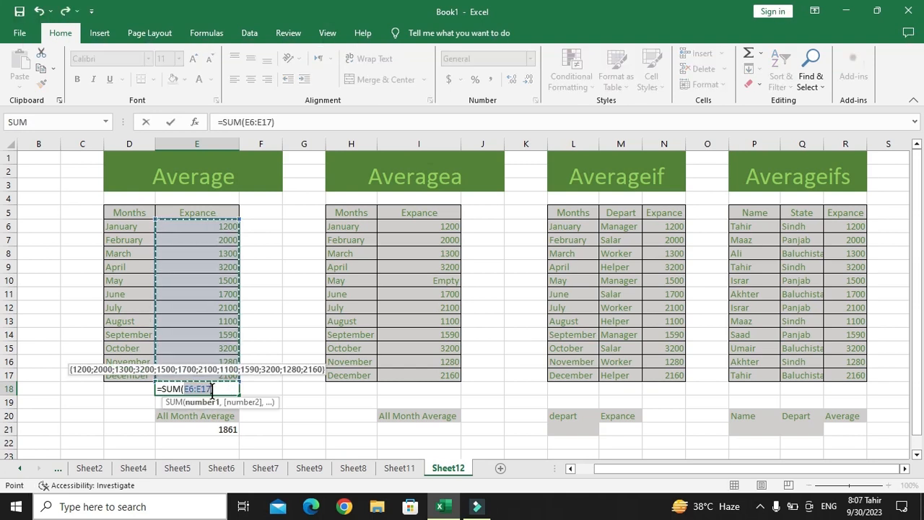
pyautogui.press('Return')
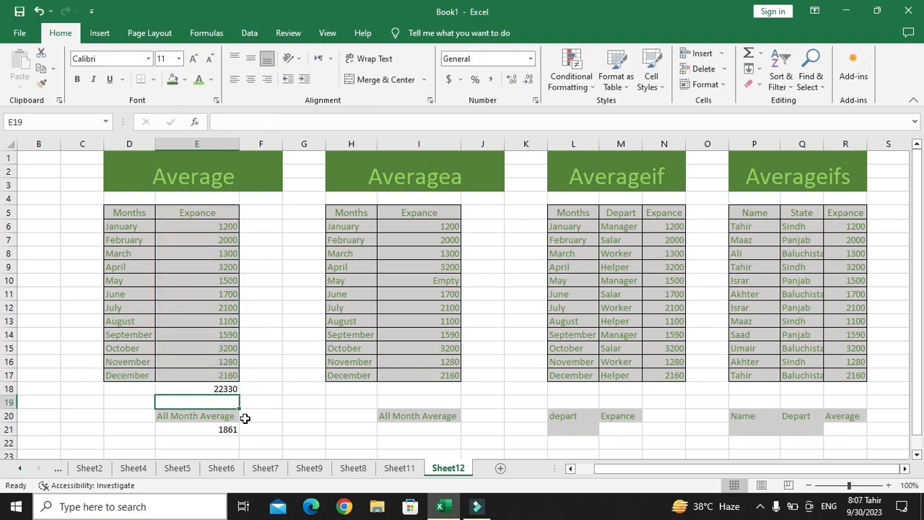
# Step: Calculate the monthly average manually in E19 with =E18/12
pyautogui.write('=')
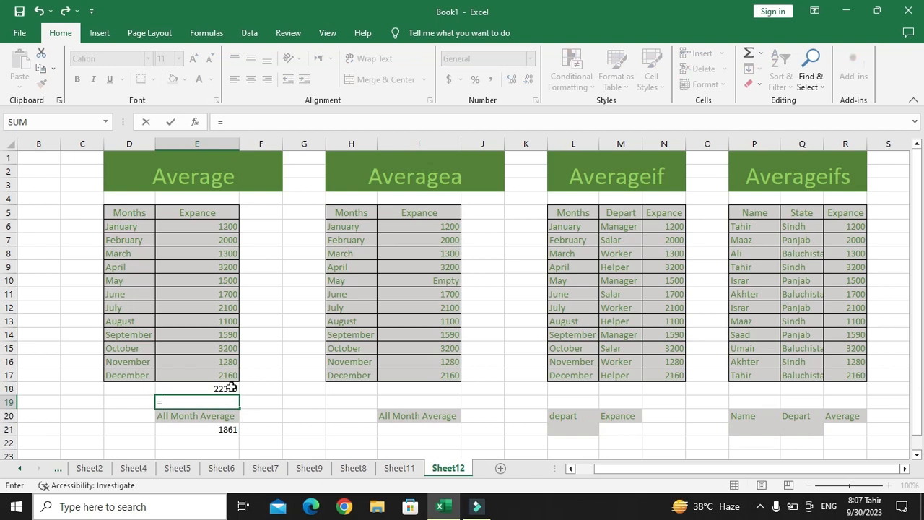
pyautogui.click(230, 388)
pyautogui.write('/12')
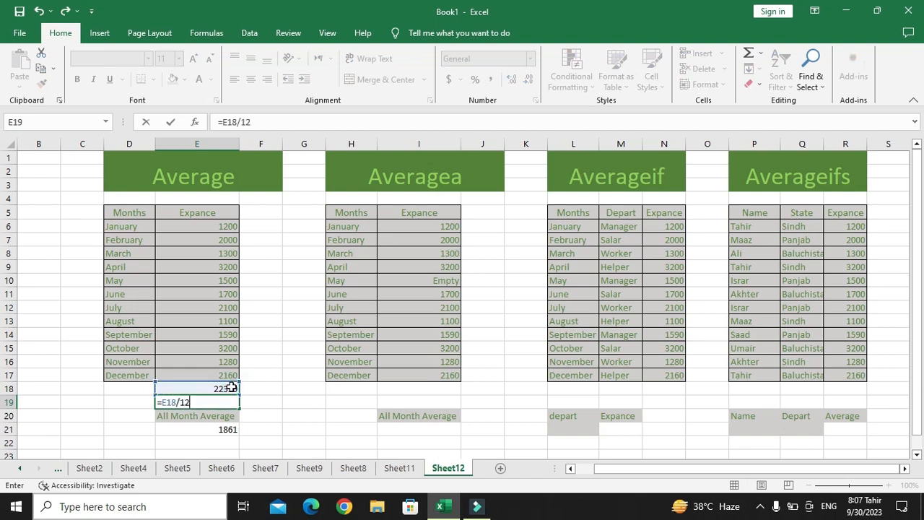
pyautogui.press('Return')
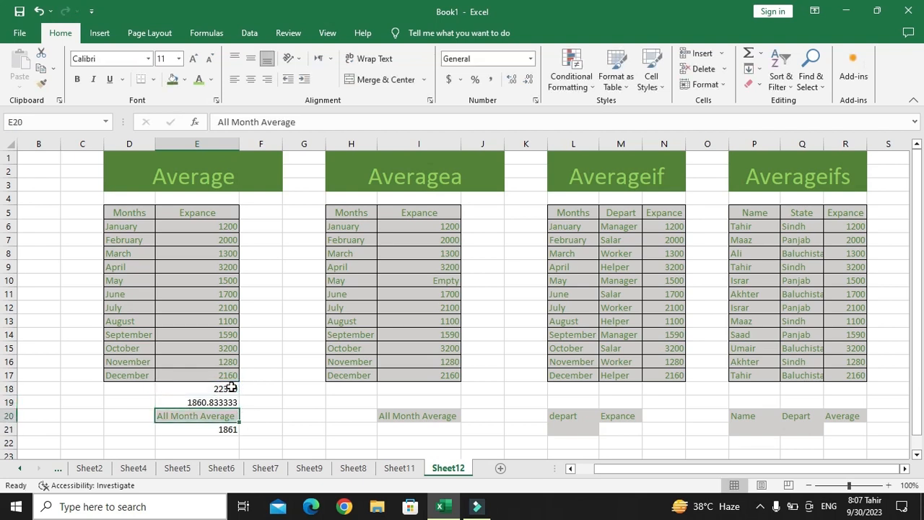
# Step: Reduce the number format of the manual average in E19 to zero decimal places
pyautogui.click(221, 401)
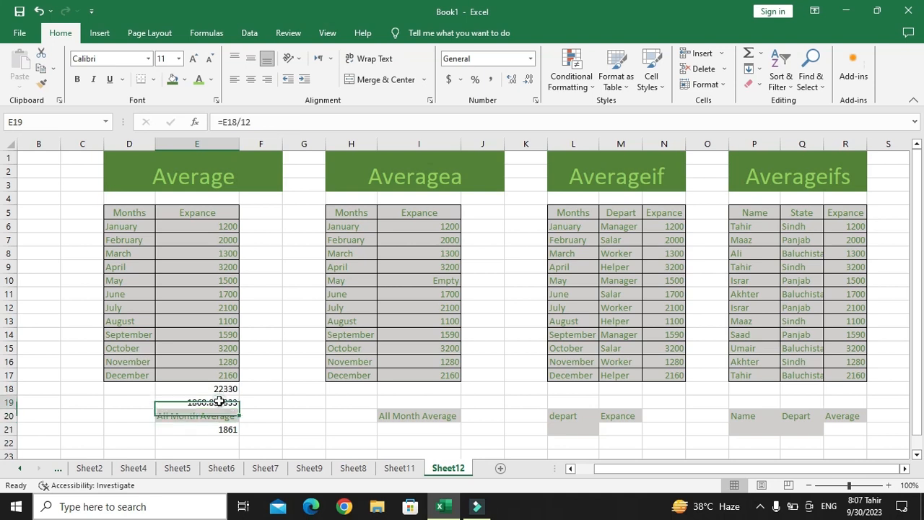
pyautogui.click(525, 84)
pyautogui.click(525, 84)
pyautogui.click(525, 85)
pyautogui.click(524, 84)
pyautogui.click(525, 85)
pyautogui.click(525, 84)
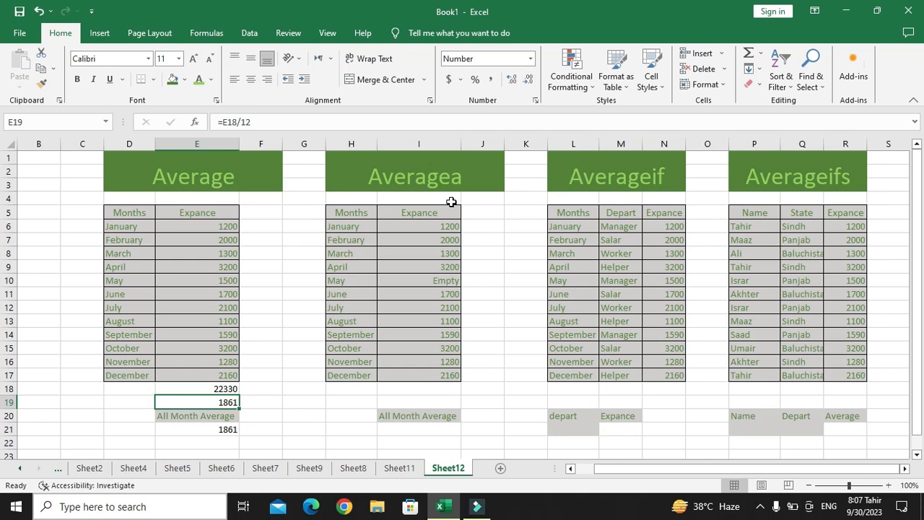
# Step: Calculate the all-month average of the Averagea table in I21 with =AVERAGE(I6:I17)
pyautogui.click(440, 428)
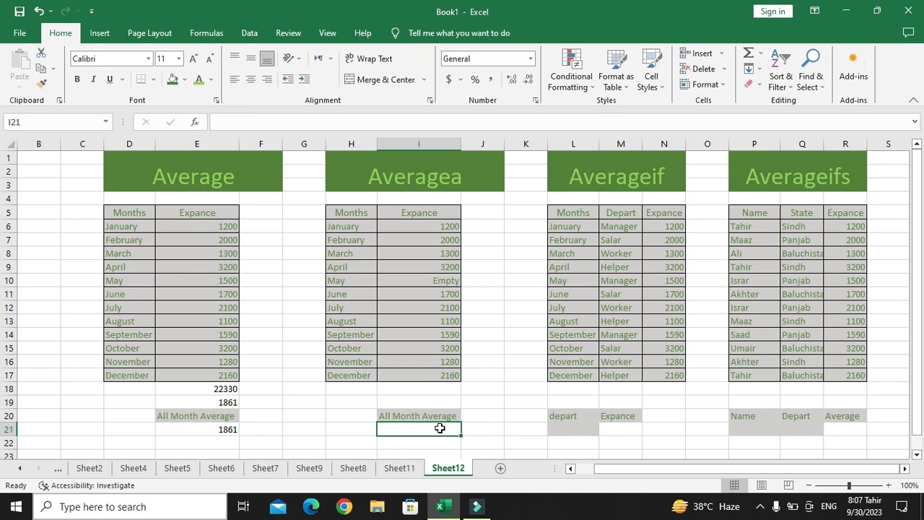
pyautogui.click(434, 282)
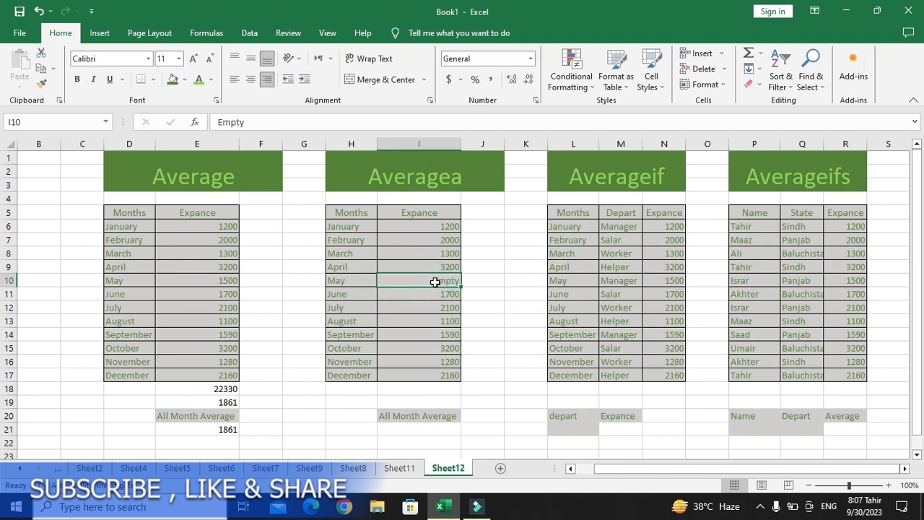
pyautogui.click(423, 430)
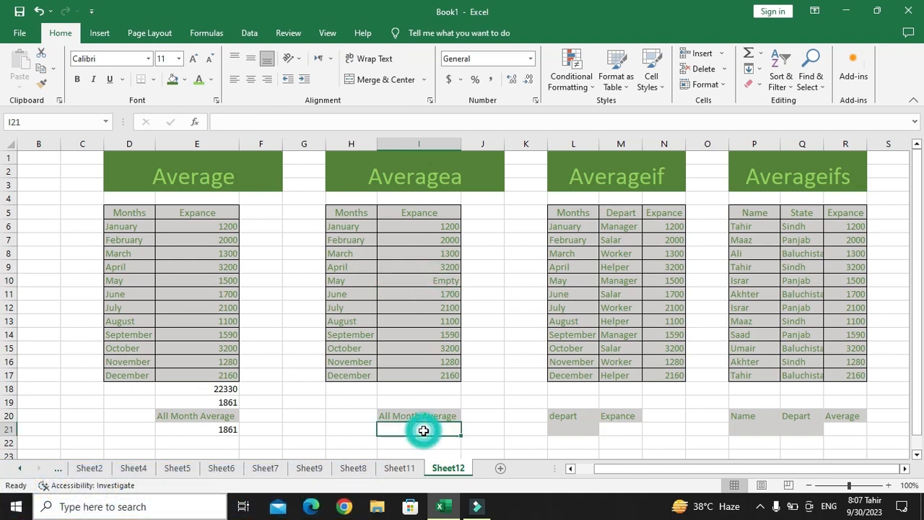
pyautogui.write('=average(')
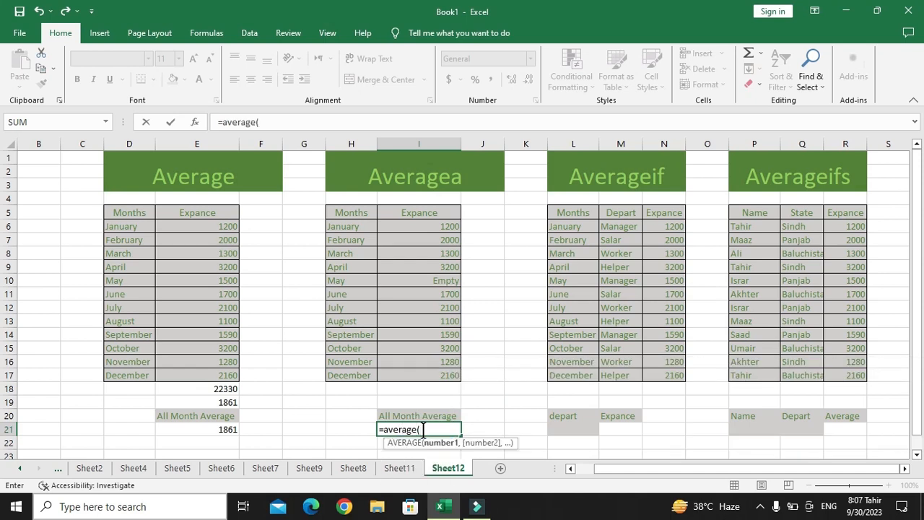
pyautogui.moveTo(455, 224); pyautogui.dragTo(433, 374)
pyautogui.write(')')
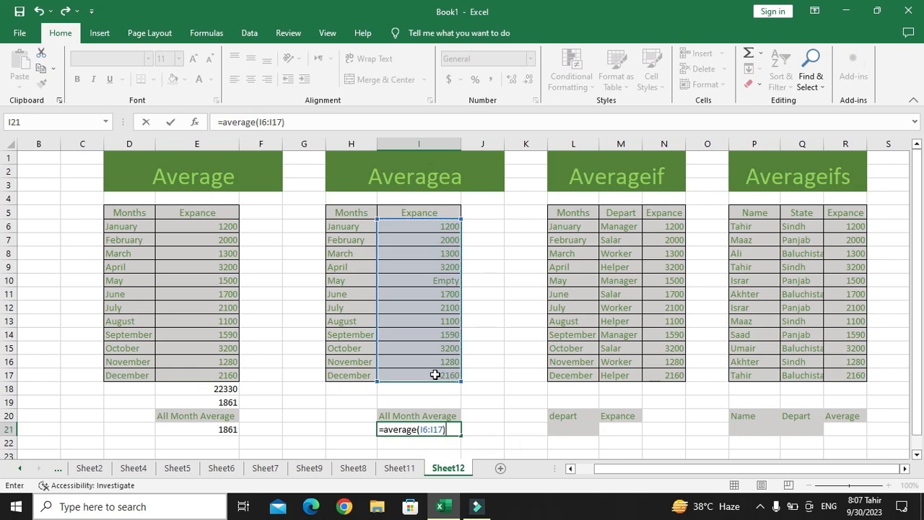
pyautogui.press('Return')
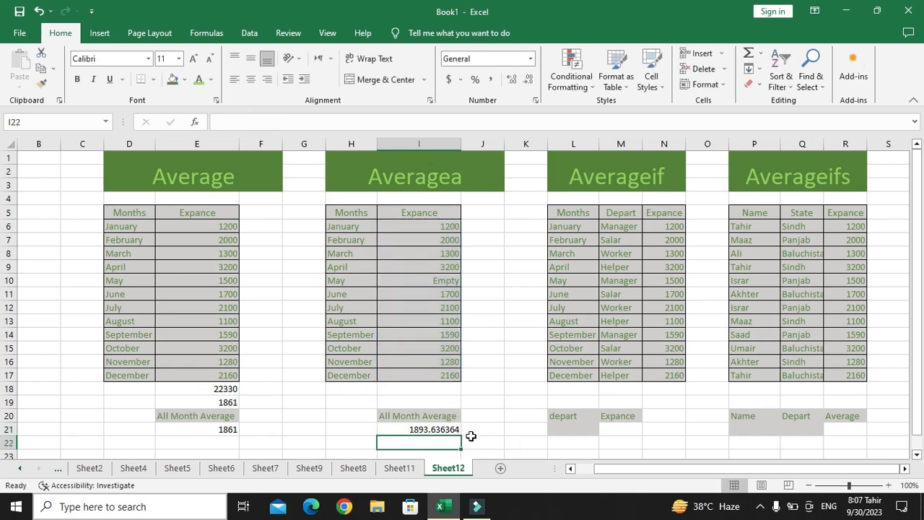
# Step: Total the June to December expenses of the Averagea table in I18 with =SUM(I11:I17)
pyautogui.click(437, 390)
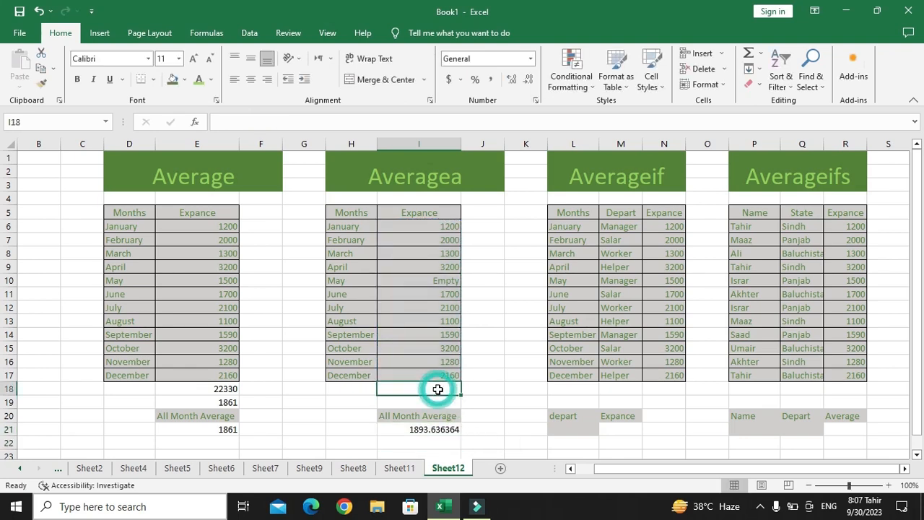
pyautogui.hotkey('alt', '=')
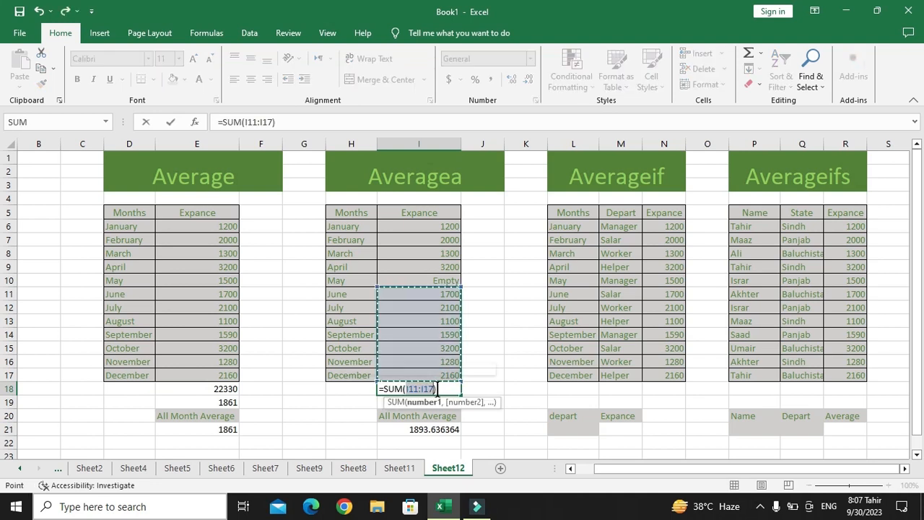
pyautogui.press('Return')
pyautogui.click(437, 389)
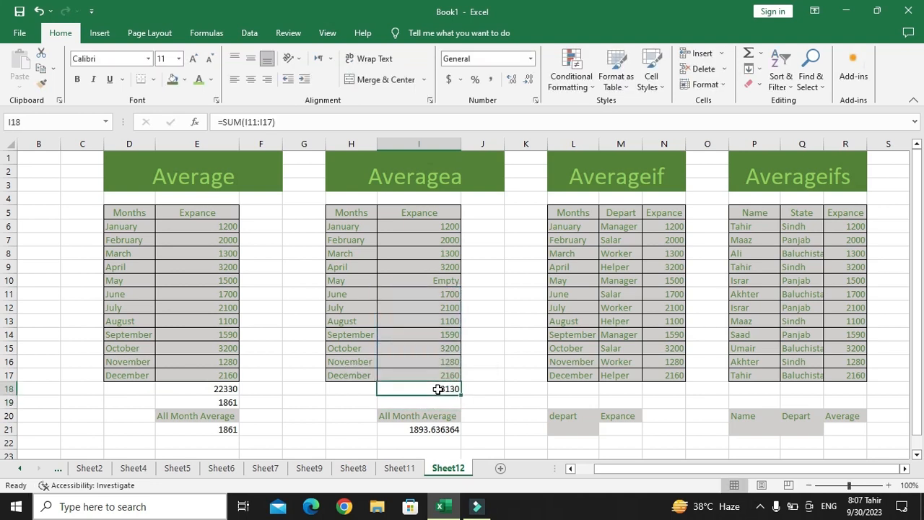
# Step: Total the January to April expenses of the Averagea table in J16 with =SUM(I6:I9)
pyautogui.click(484, 362)
pyautogui.write('=sum(')
pyautogui.moveTo(433, 226); pyautogui.dragTo(445, 260)
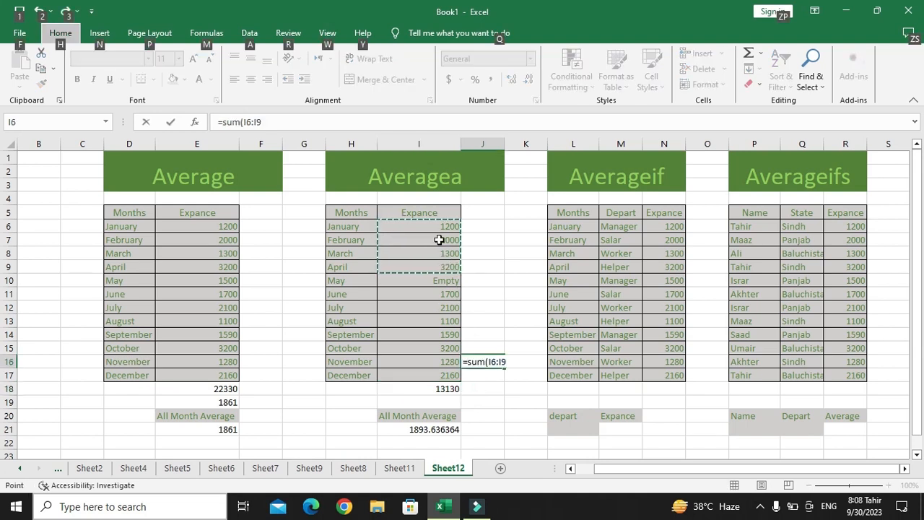
pyautogui.moveTo(438, 228); pyautogui.dragTo(441, 264)
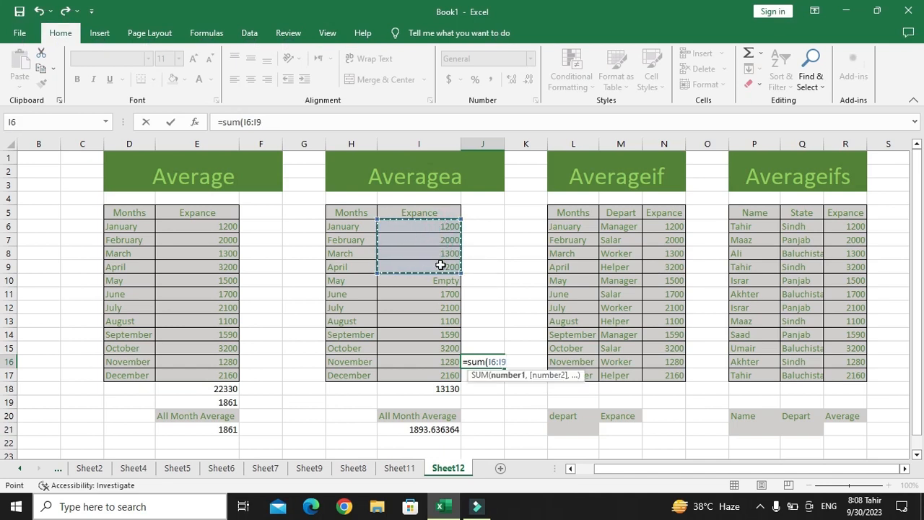
pyautogui.press('Return')
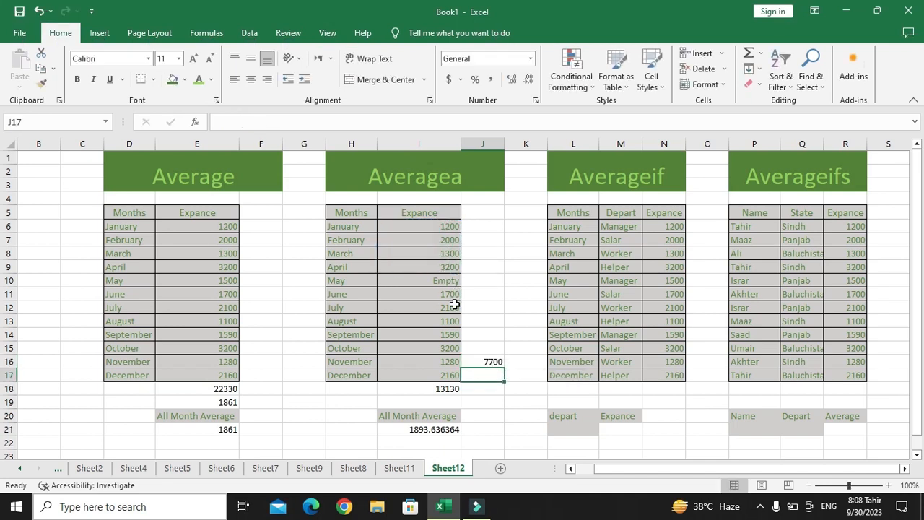
pyautogui.click(475, 359)
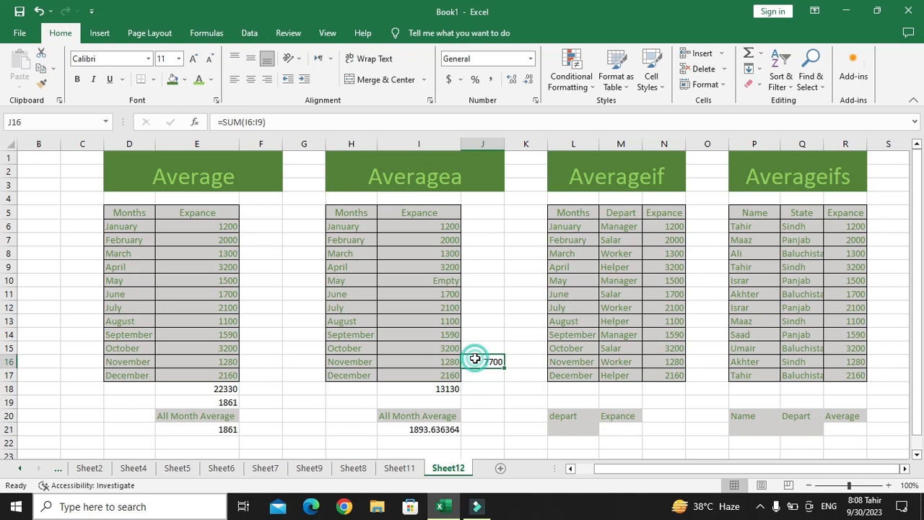
# Step: Add the two partial totals of the Averagea table in J17 with =I18+J16
pyautogui.click(453, 388)
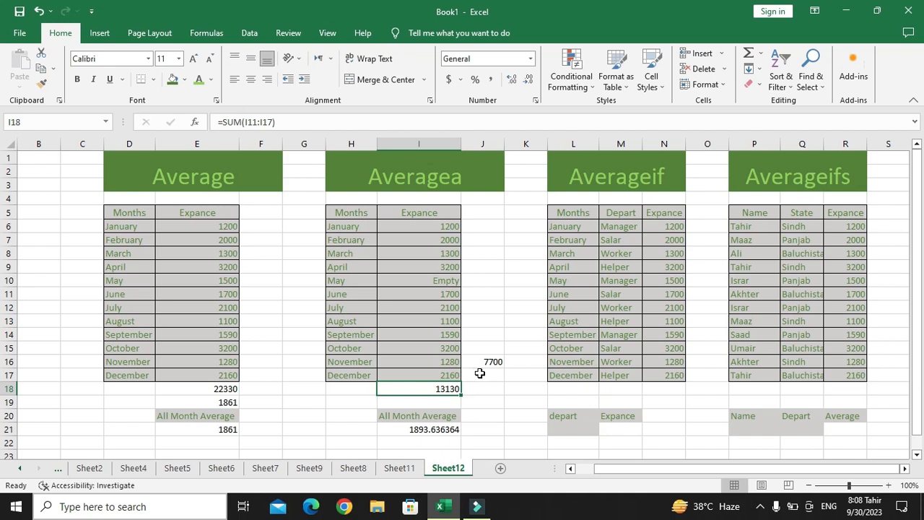
pyautogui.click(478, 372)
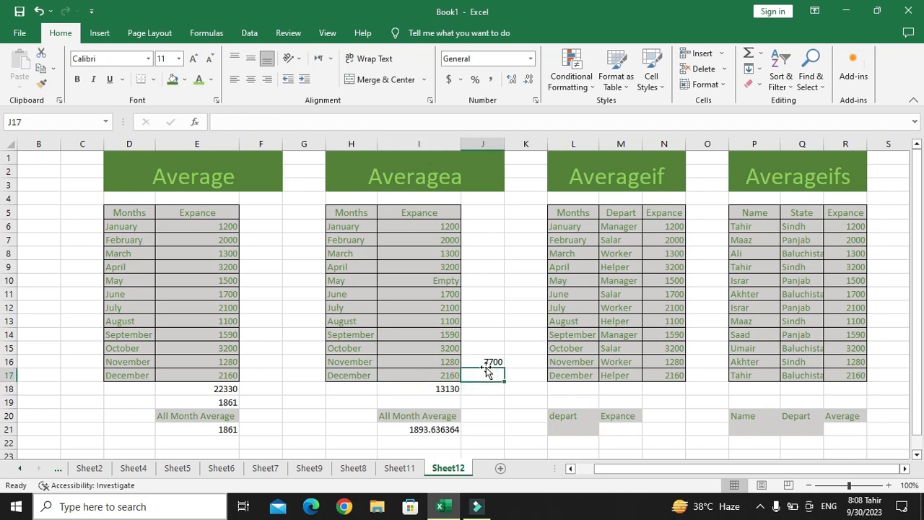
pyautogui.write('=')
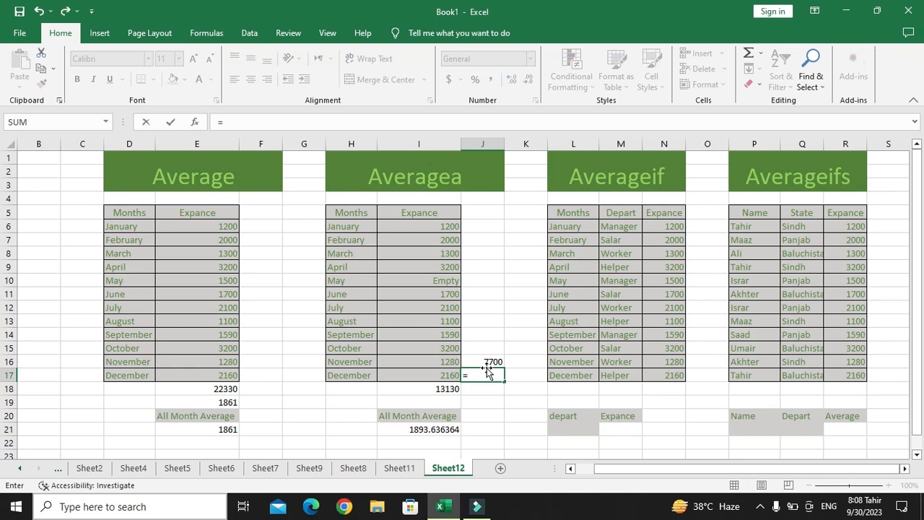
pyautogui.click(448, 390)
pyautogui.write('+')
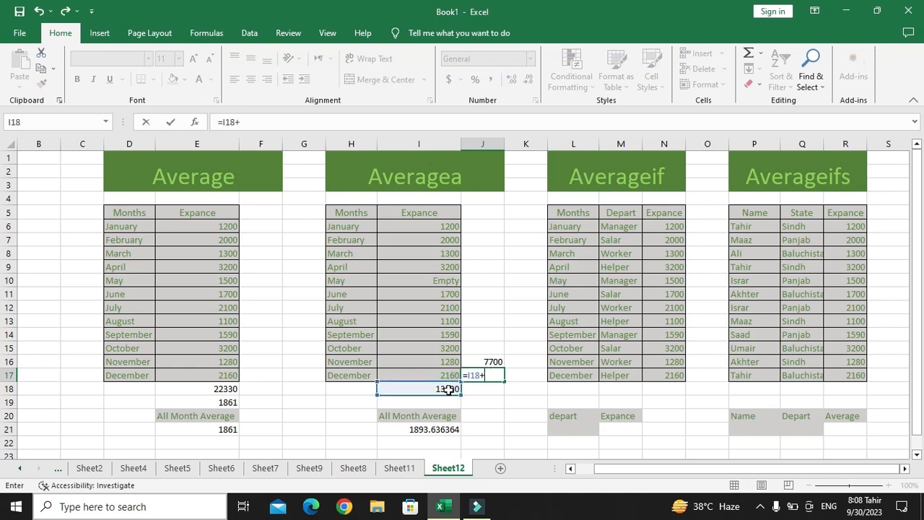
pyautogui.click(490, 361)
pyautogui.press('Return')
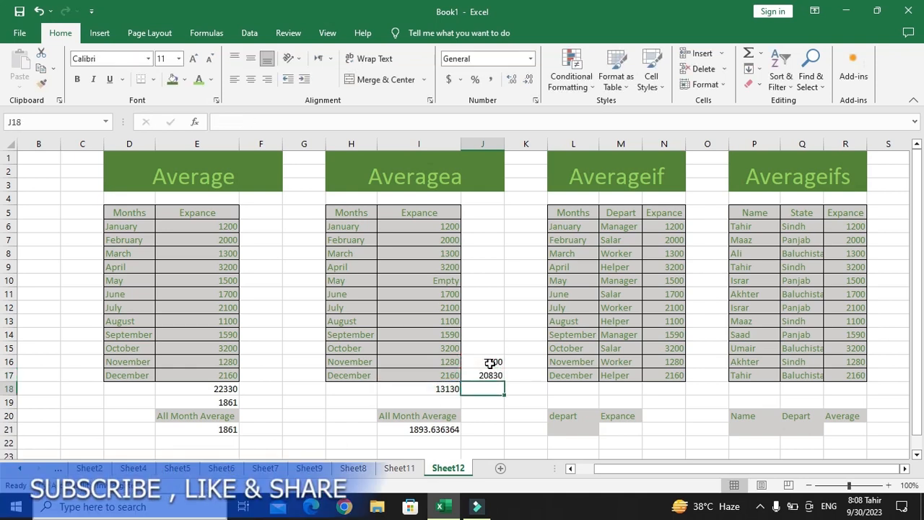
# Step: Calculate the manual twelve-month average of the Averagea table in J18 with =J17/12
pyautogui.write('=')
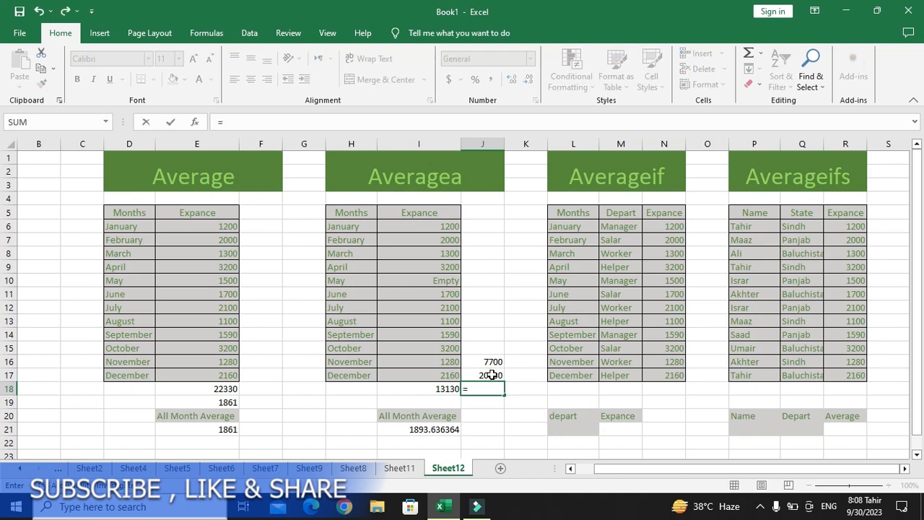
pyautogui.click(490, 375)
pyautogui.write('12')
pyautogui.press('BackSpace')
pyautogui.press('BackSpace')
pyautogui.write('/12')
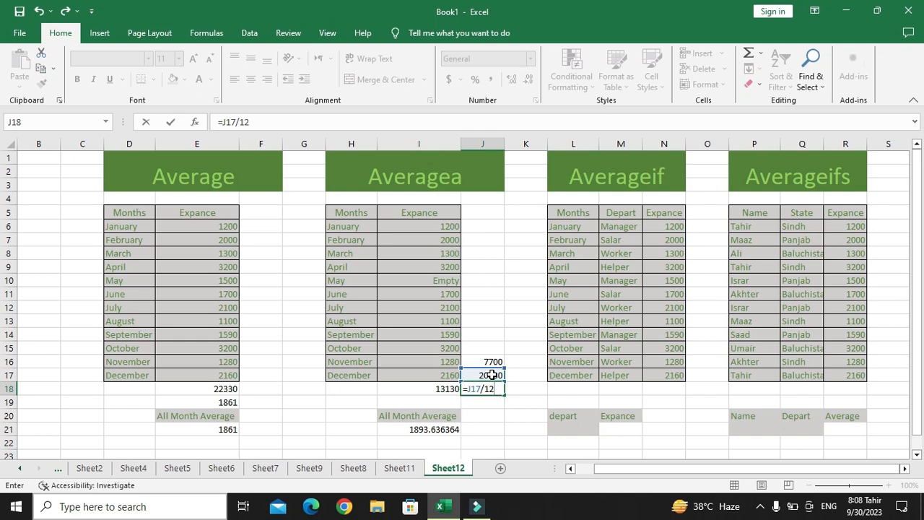
pyautogui.press('Return')
pyautogui.click(485, 388)
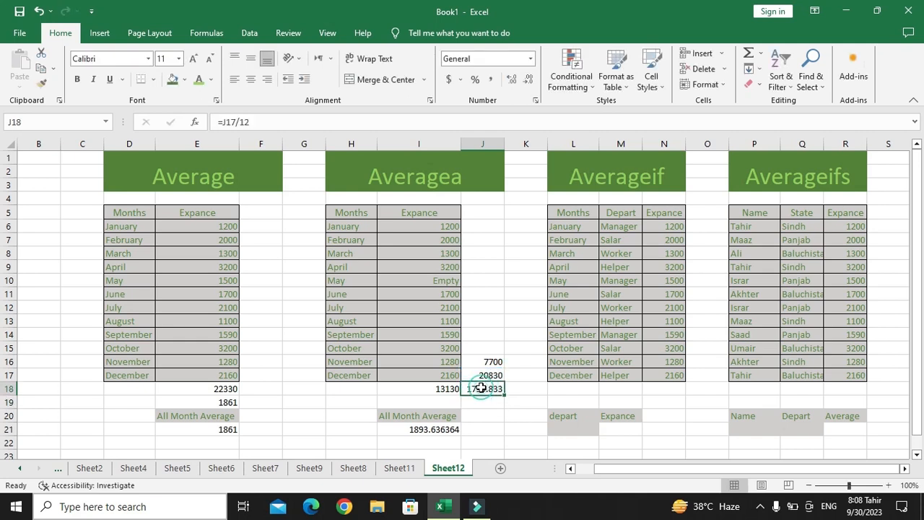
# Step: Replace the all-month average formula of the Averagea table in I21 with =AVERAGEA(I6:I17)
pyautogui.click(431, 430)
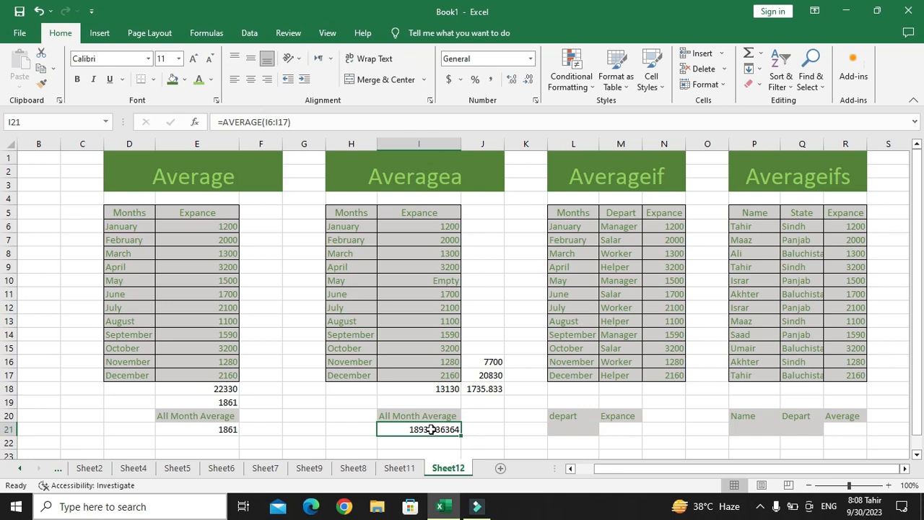
pyautogui.press('BackSpace')
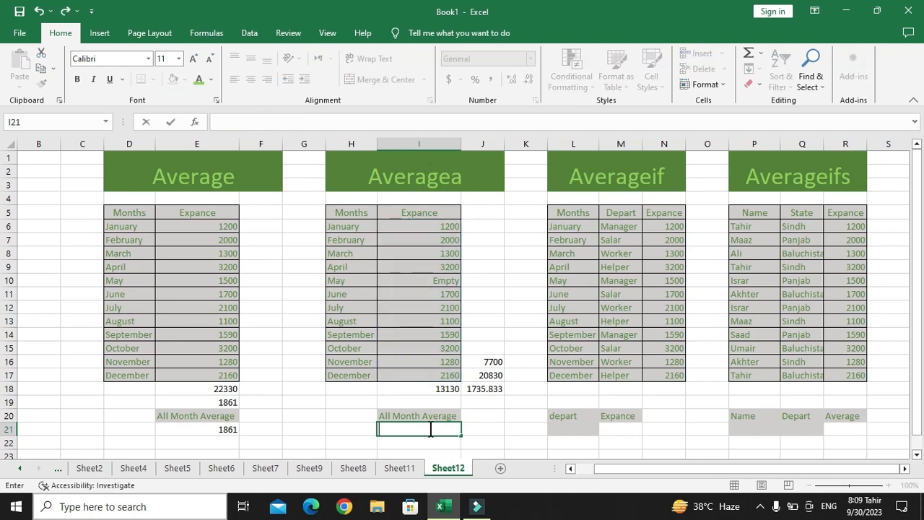
pyautogui.write('=average')
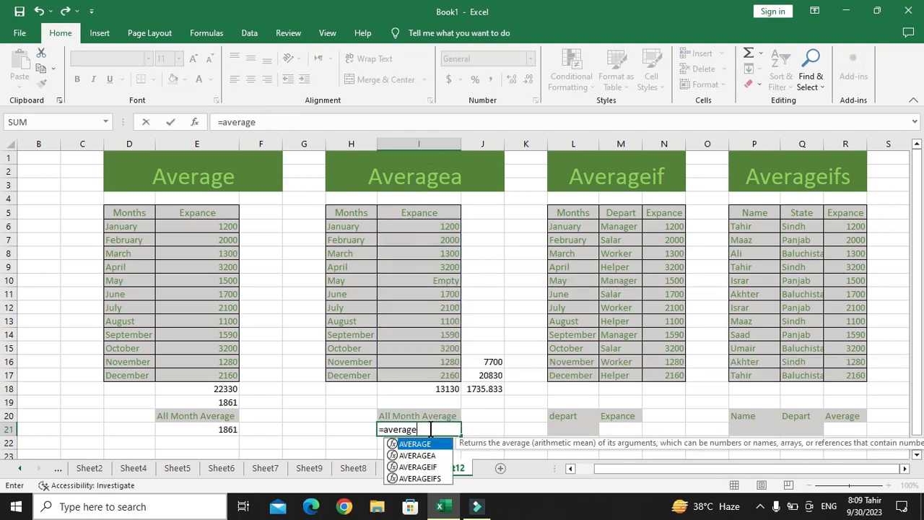
pyautogui.write('a(')
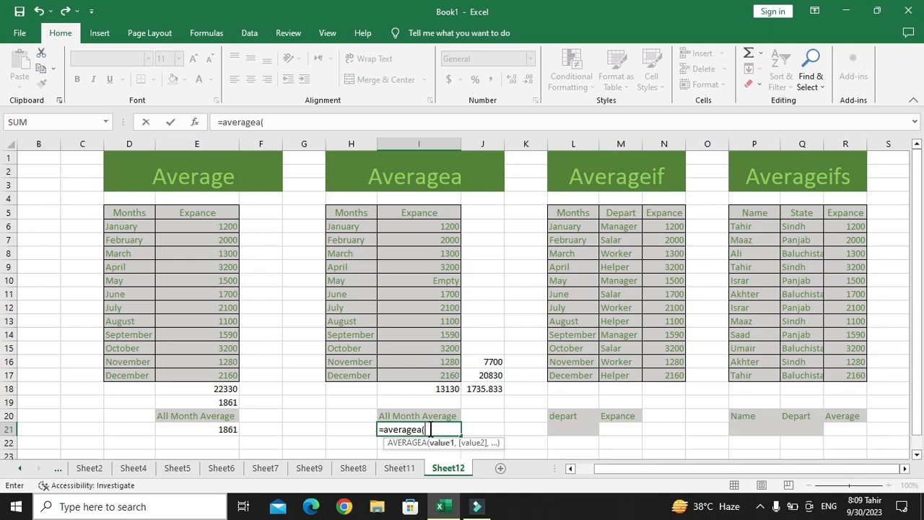
pyautogui.moveTo(433, 226); pyautogui.dragTo(423, 381)
pyautogui.write(')')
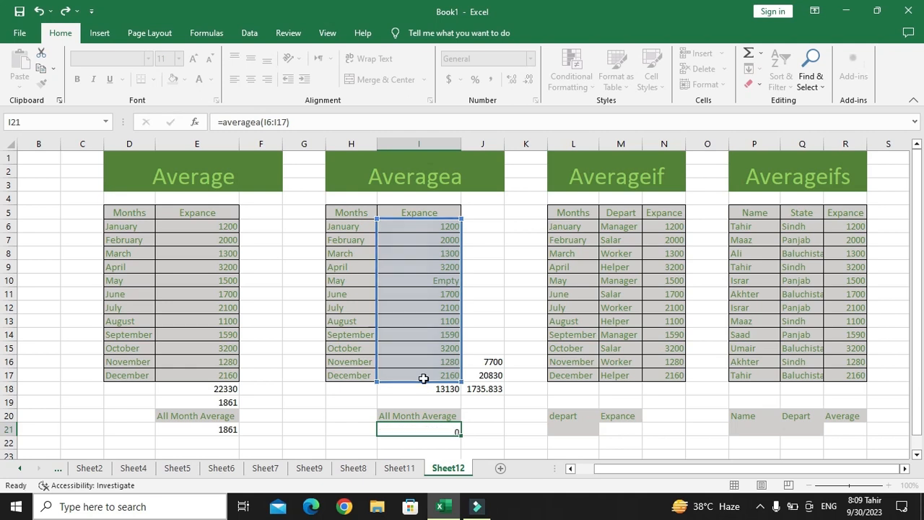
pyautogui.press('Return')
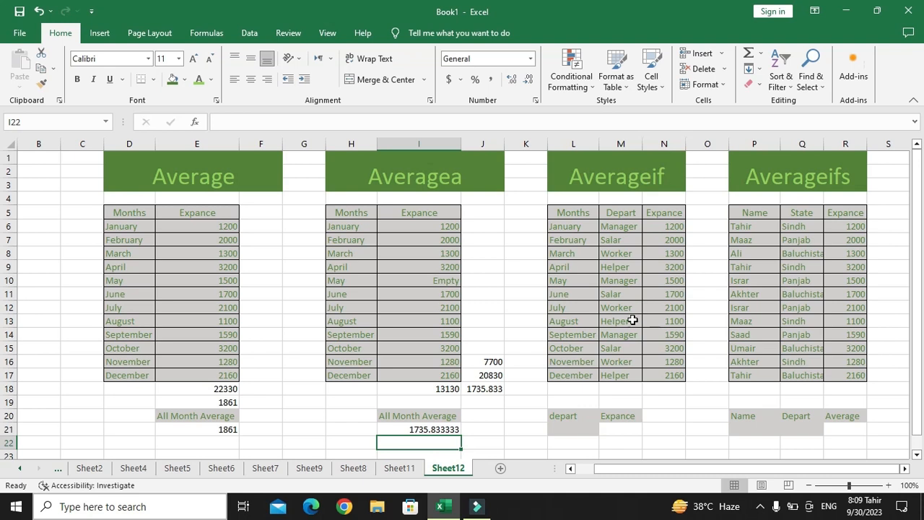
# Step: Calculate the average expense by department in M21 of the Averageif table with =AVERAGEIF(M6:M17,L21,N6:N17)
pyautogui.click(623, 429)
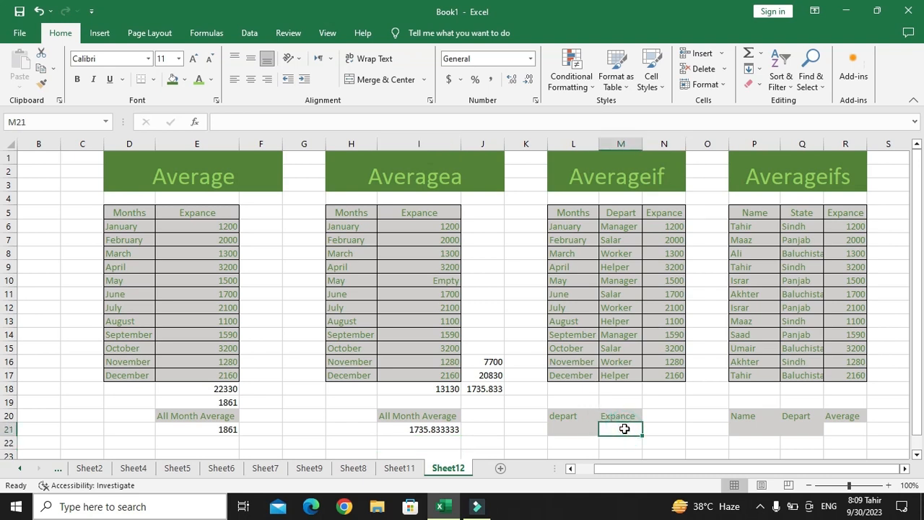
pyautogui.write('=av')
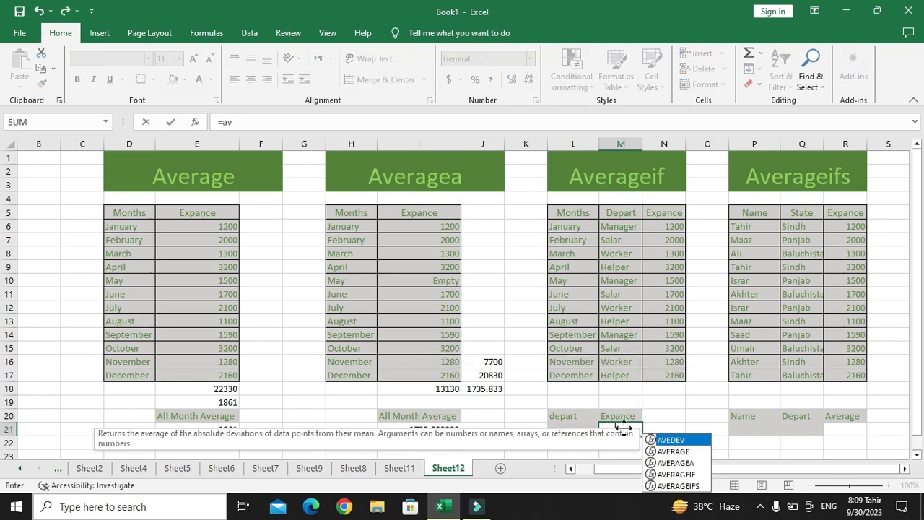
pyautogui.write('erage')
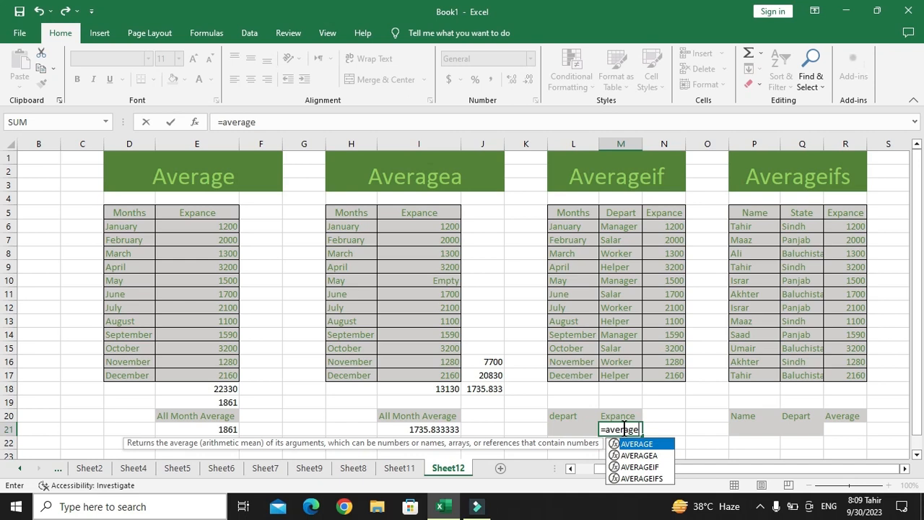
pyautogui.write('if(')
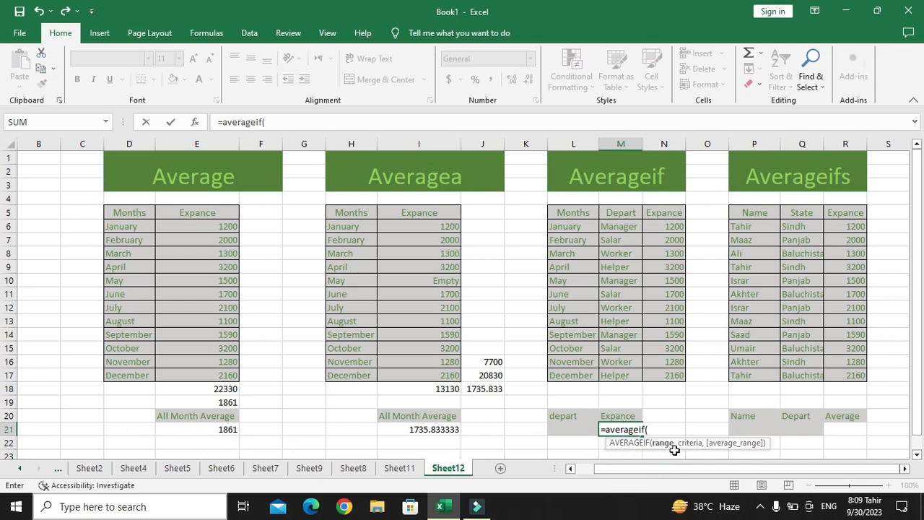
pyautogui.moveTo(626, 231); pyautogui.dragTo(634, 369)
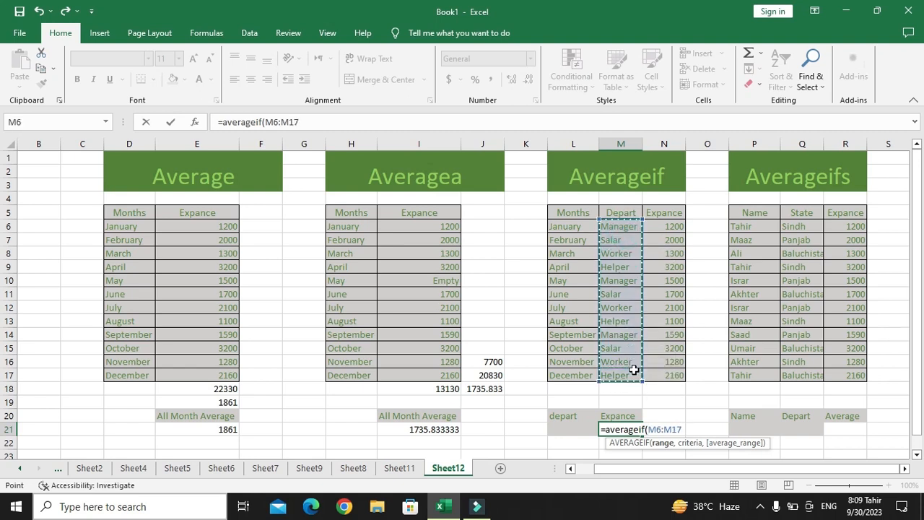
pyautogui.write(',')
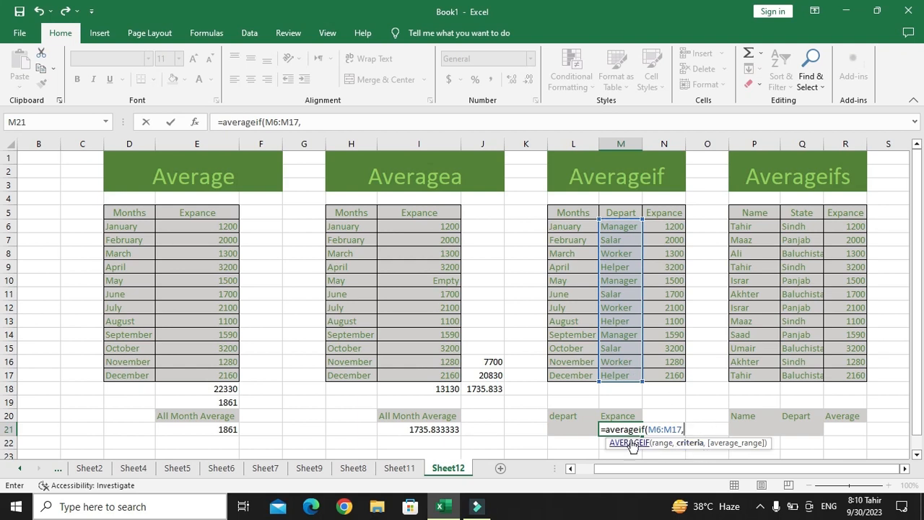
pyautogui.click(588, 430)
pyautogui.write(',')
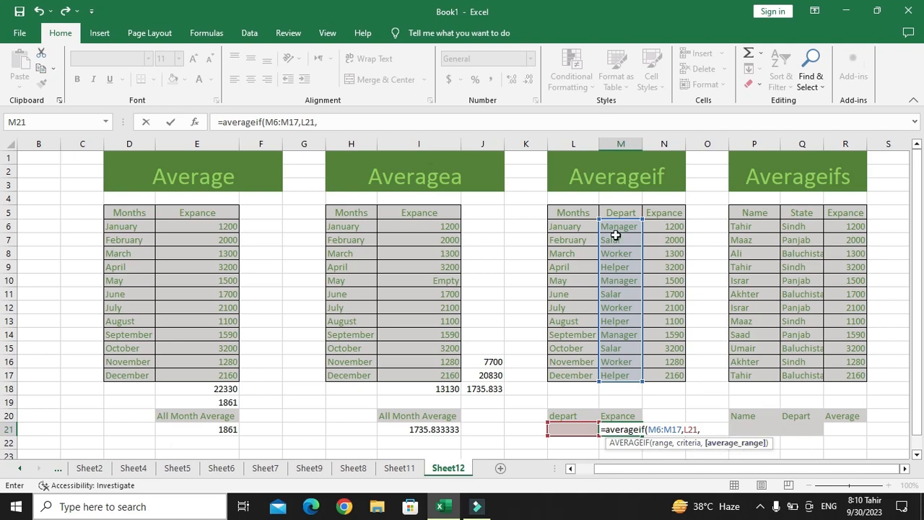
pyautogui.moveTo(652, 229); pyautogui.dragTo(669, 374)
pyautogui.write(')')
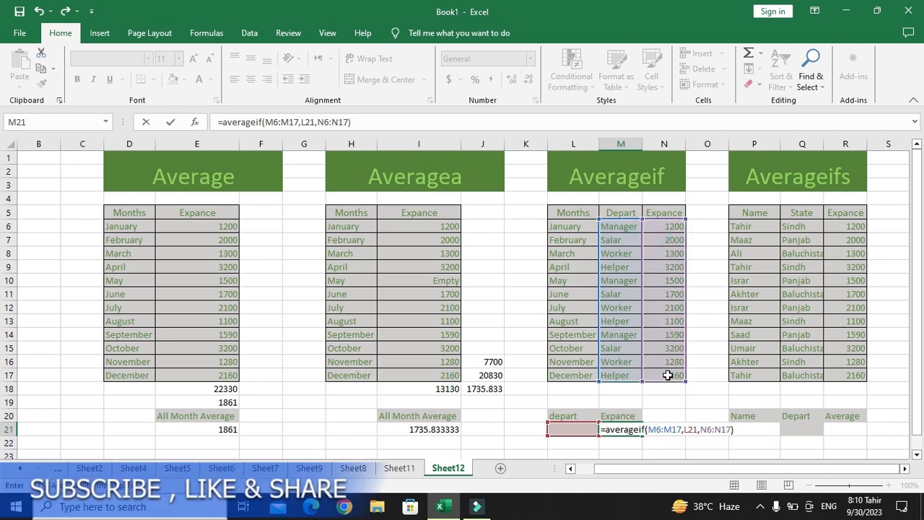
pyautogui.press('Return')
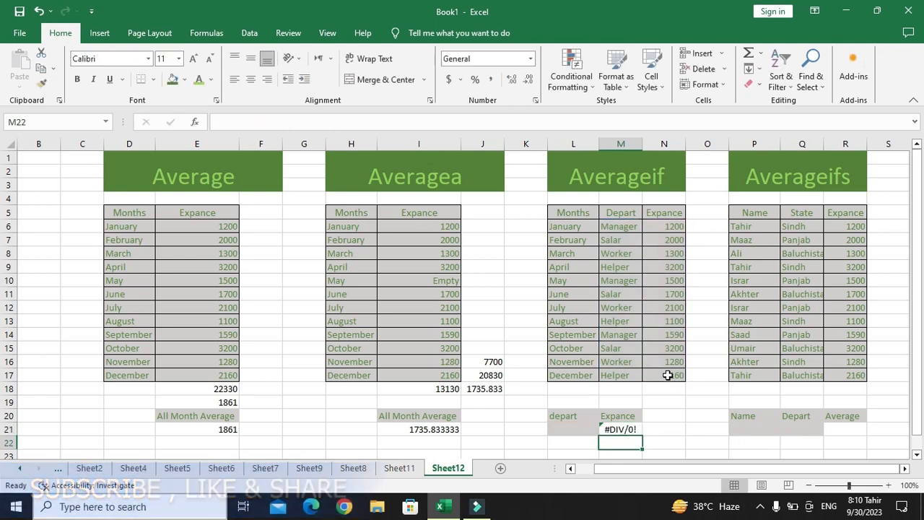
# Step: Enter salar as the department criterion in L21 under the Averageif table
pyautogui.click(569, 427)
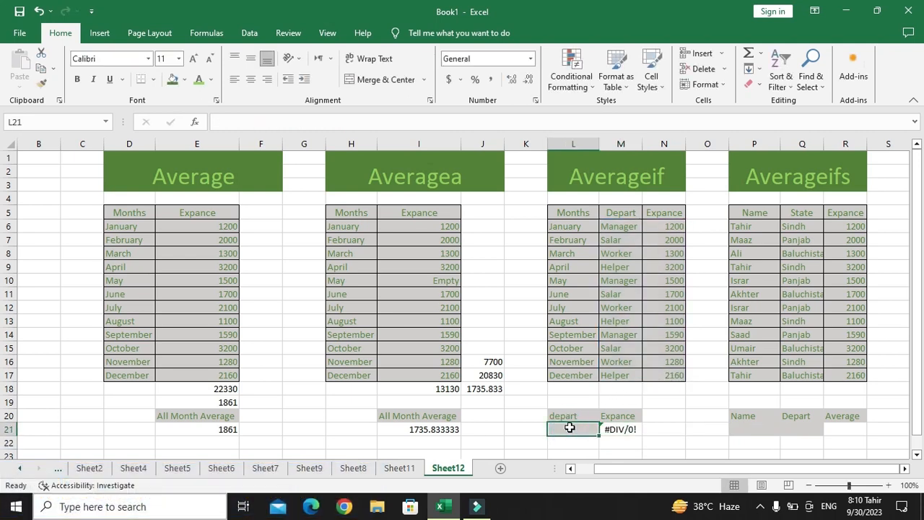
pyautogui.write('salar')
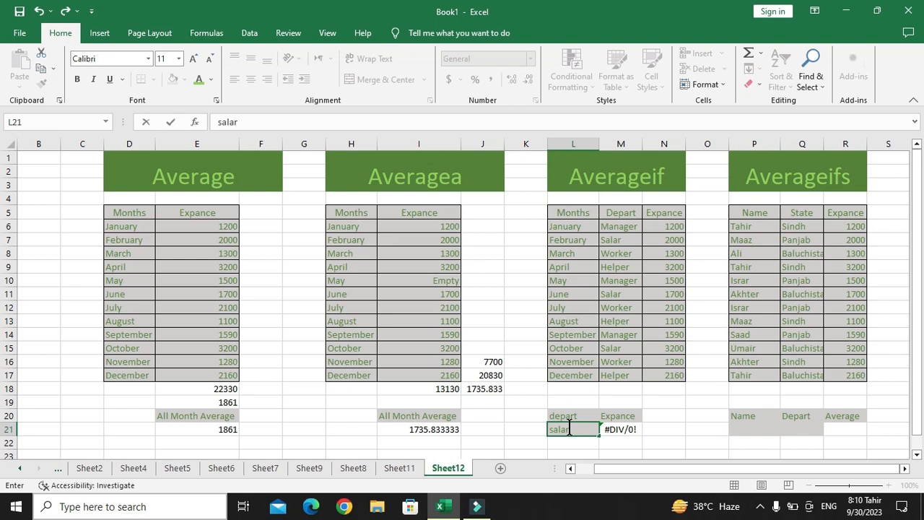
pyautogui.press('Return')
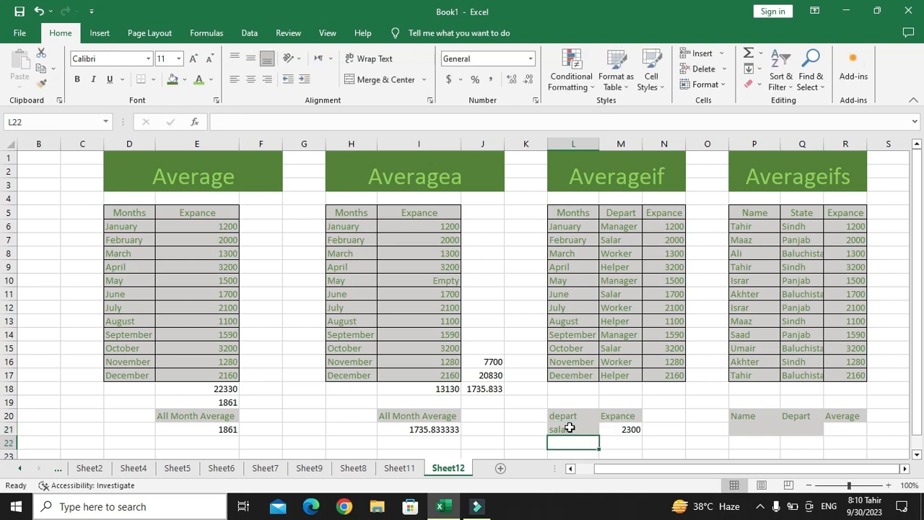
# Step: Sum the three Salar expenses of the Averageif table in N18 with =N11+N15+N7
pyautogui.click(639, 240)
pyautogui.click(625, 291)
pyautogui.click(619, 348)
pyautogui.click(658, 387)
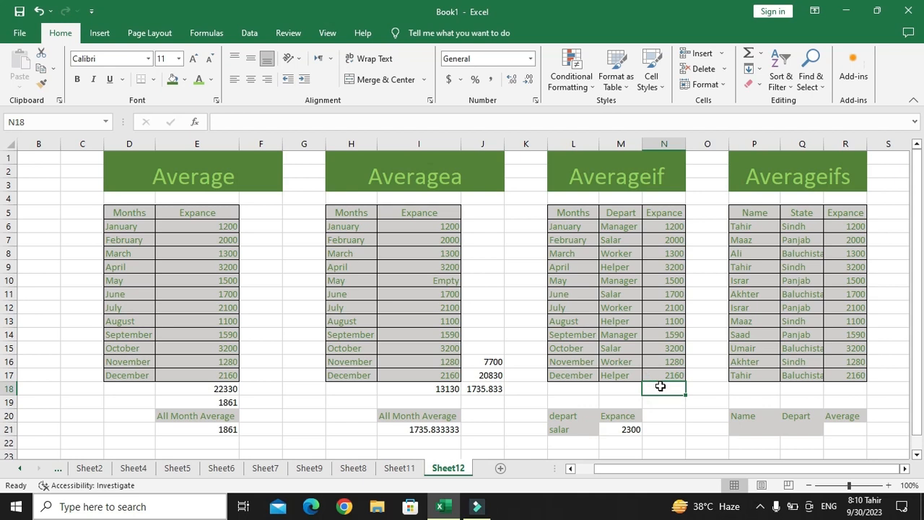
pyautogui.write('=')
pyautogui.click(677, 295)
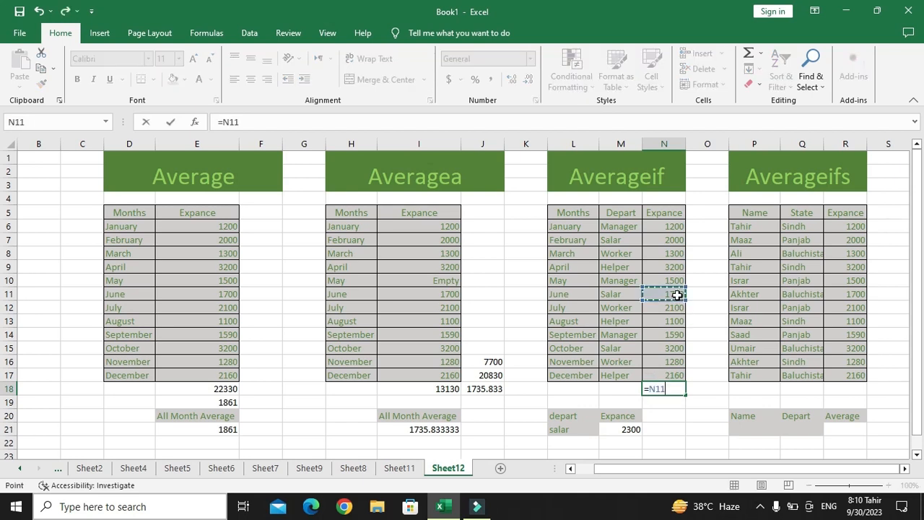
pyautogui.write('+')
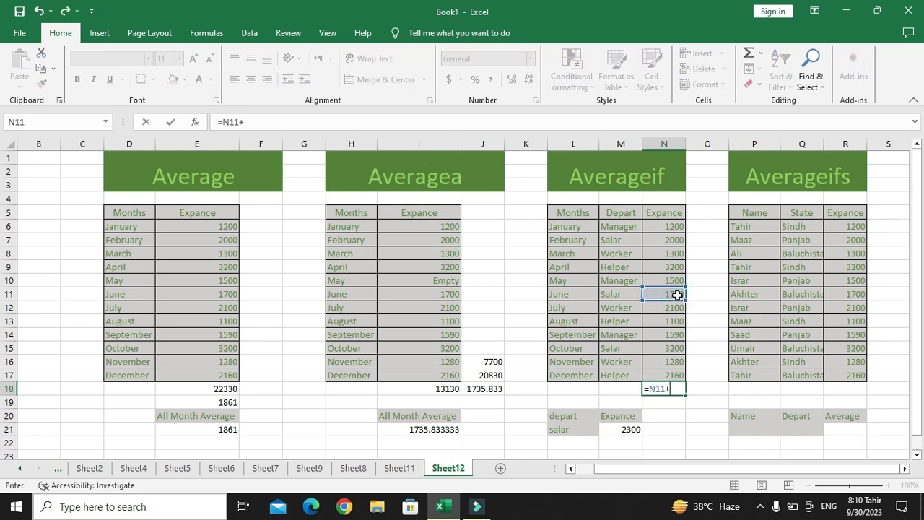
pyautogui.click(669, 347)
pyautogui.write('+')
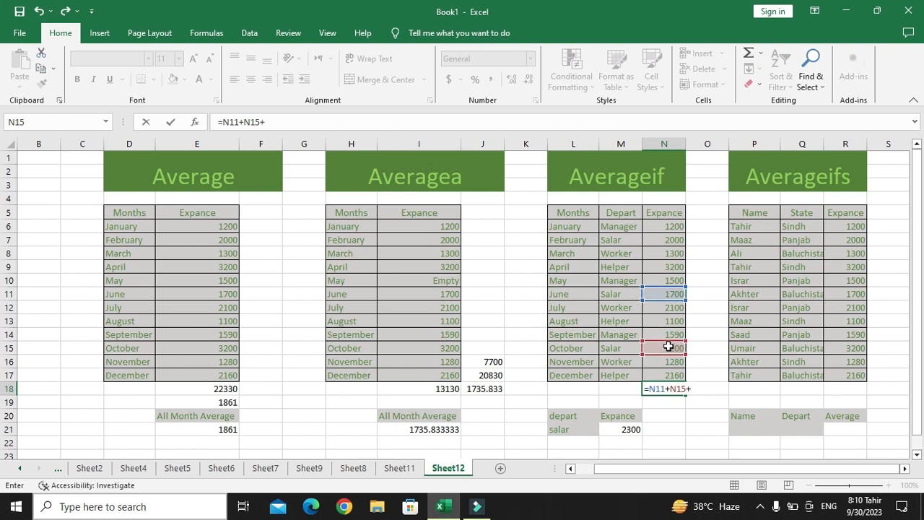
pyautogui.click(672, 238)
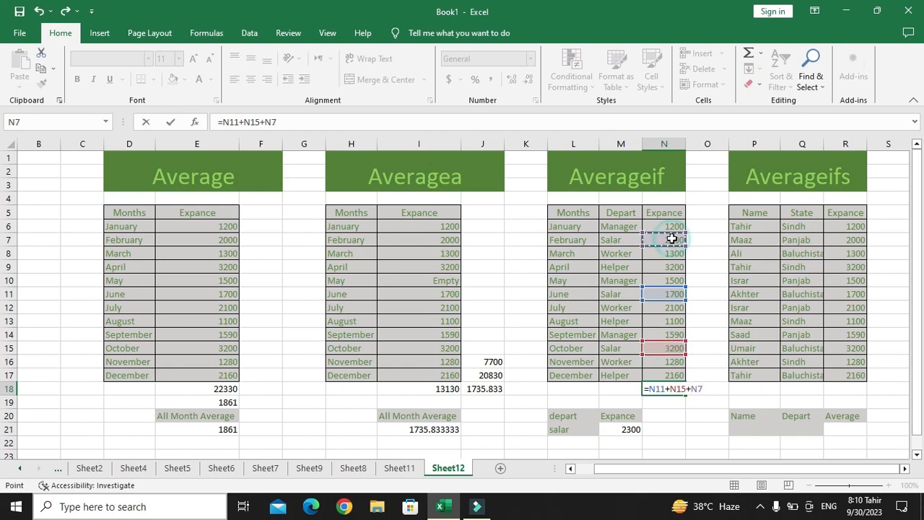
pyautogui.press('Return')
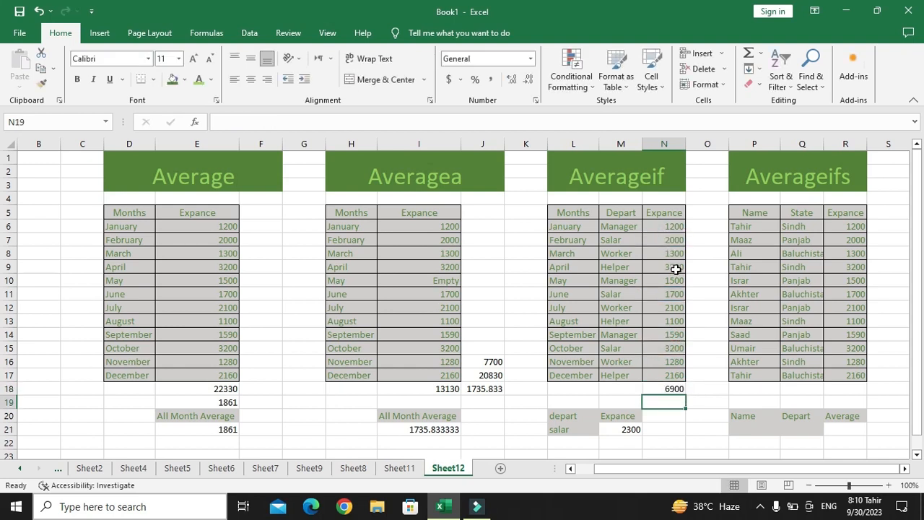
# Step: Calculate the manual Salar average in N19 of the Averageif table with =N18/3
pyautogui.write('=')
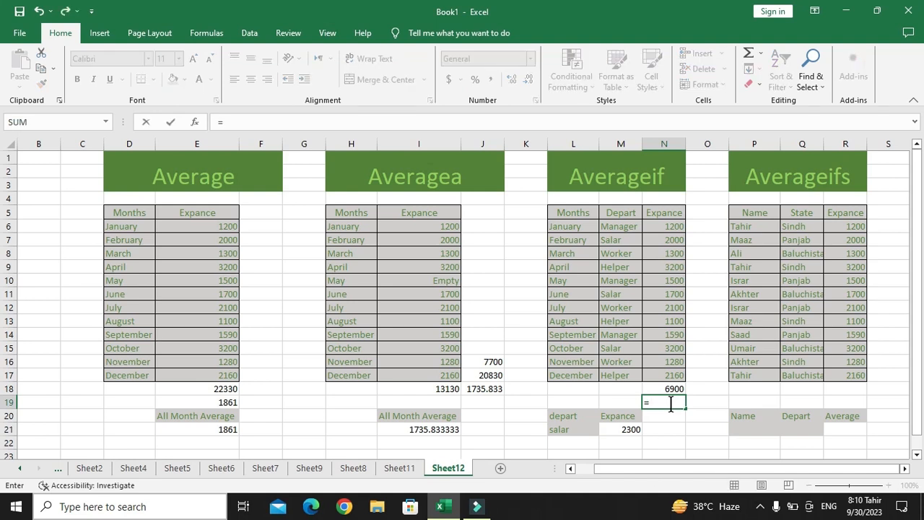
pyautogui.click(671, 388)
pyautogui.write('/3')
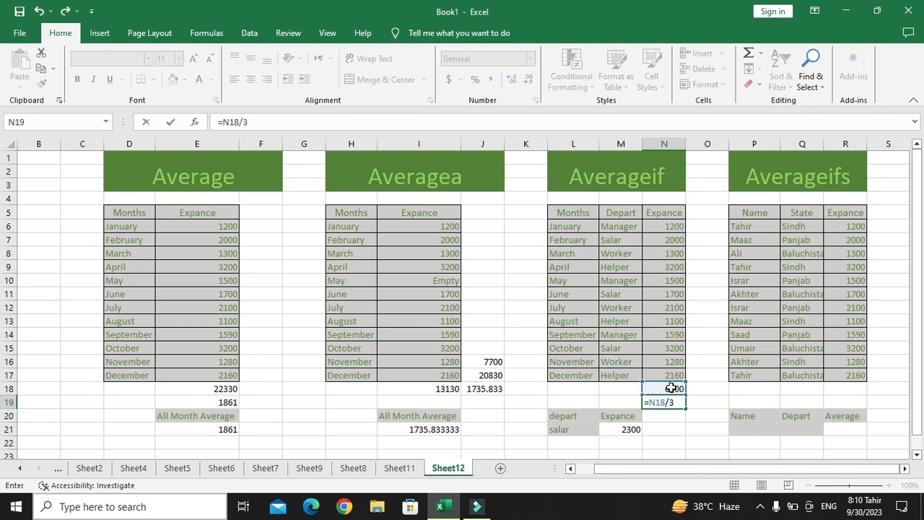
pyautogui.press('Return')
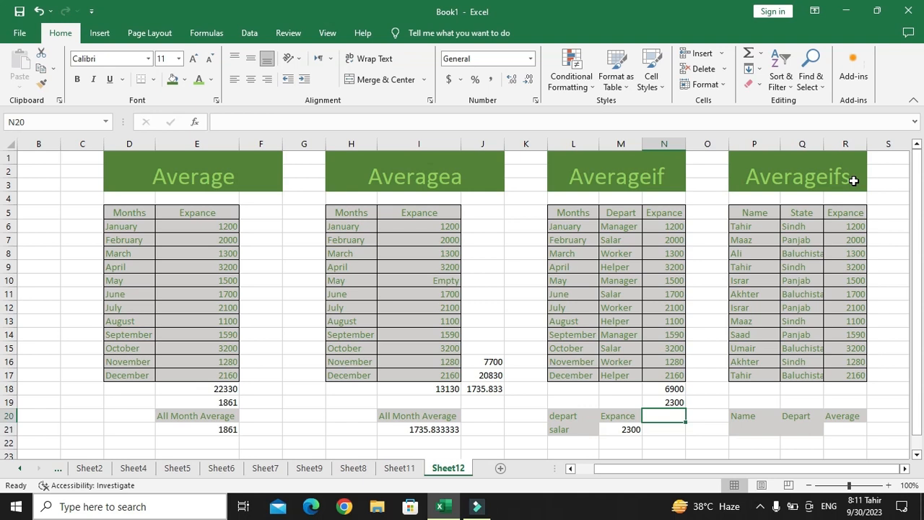
pyautogui.click(767, 224)
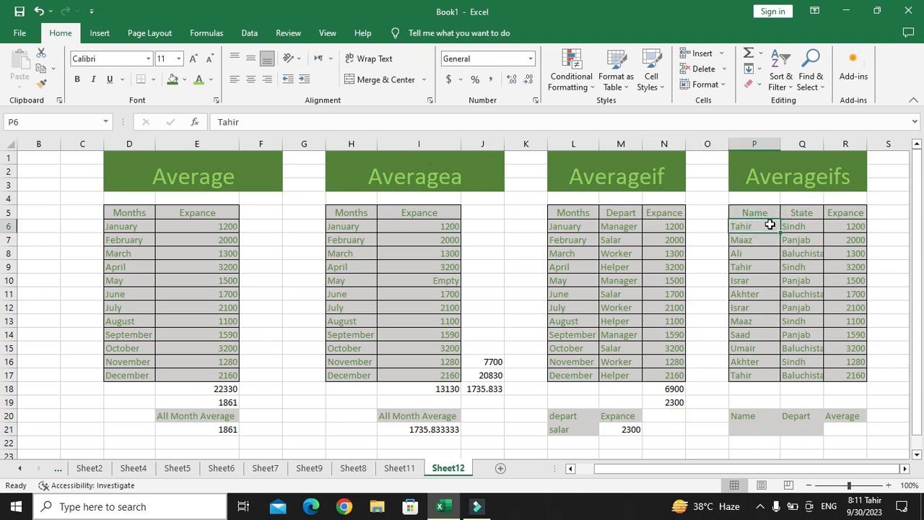
pyautogui.click(792, 226)
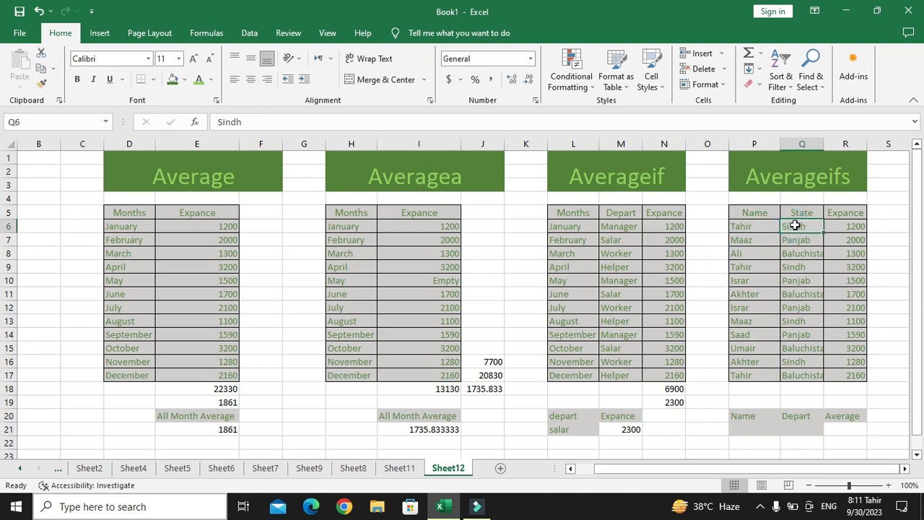
pyautogui.click(831, 226)
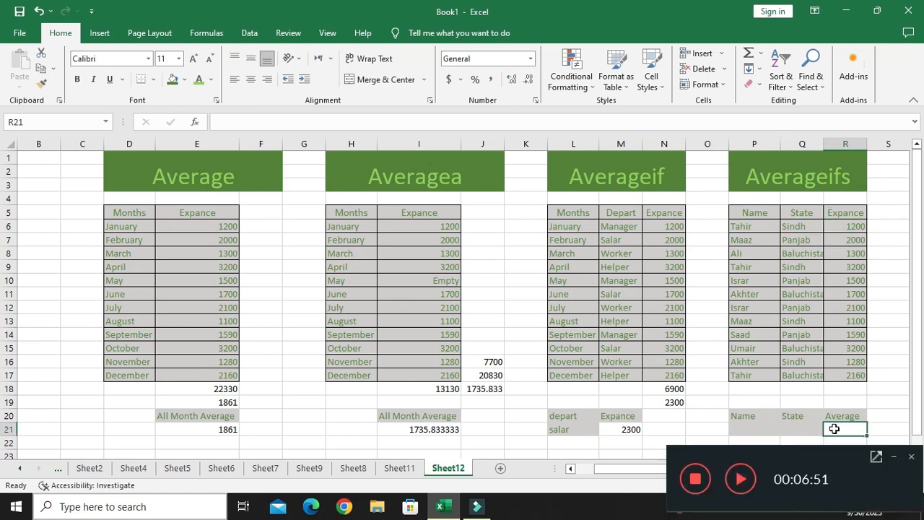
pyautogui.press('alt')
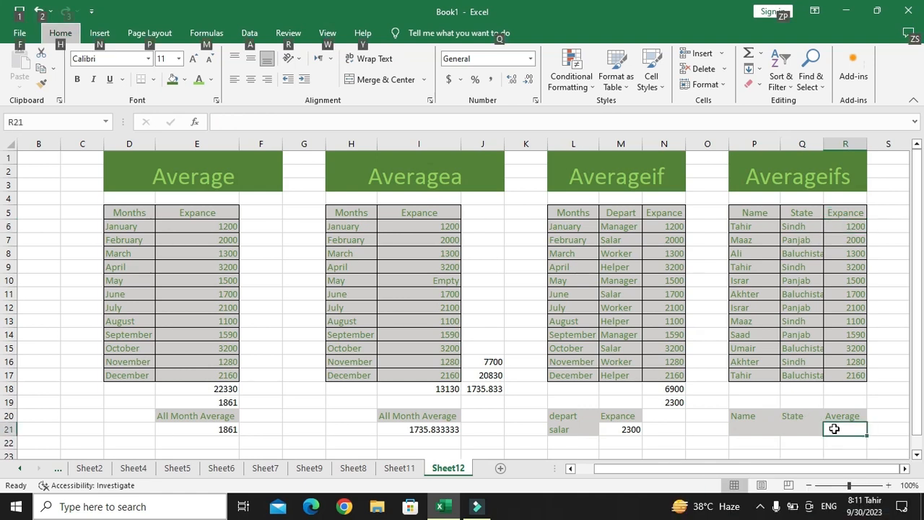
# Step: Calculate the average expense by name and state in R21 of the Averageifs table with =AVERAGEIFS(R6:R17,P6:P17,P21,Q6:Q17,Q21)
pyautogui.click(834, 429)
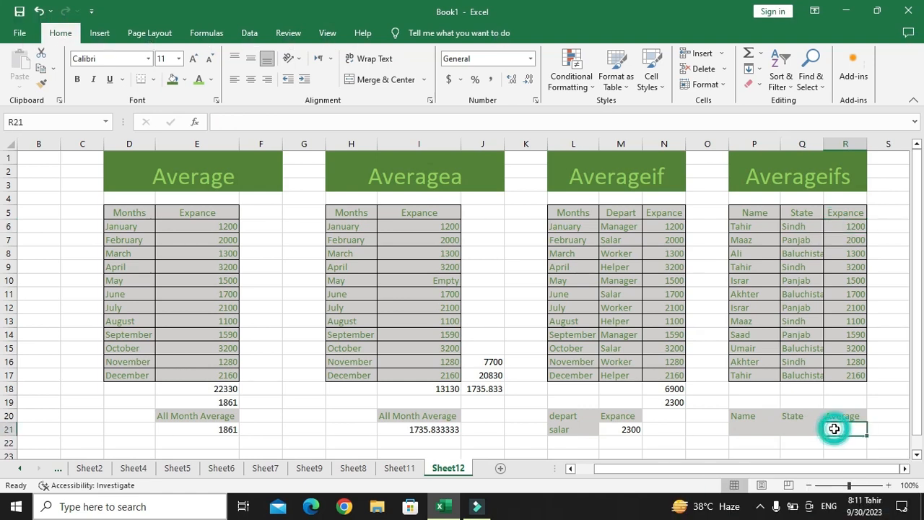
pyautogui.write('=aver')
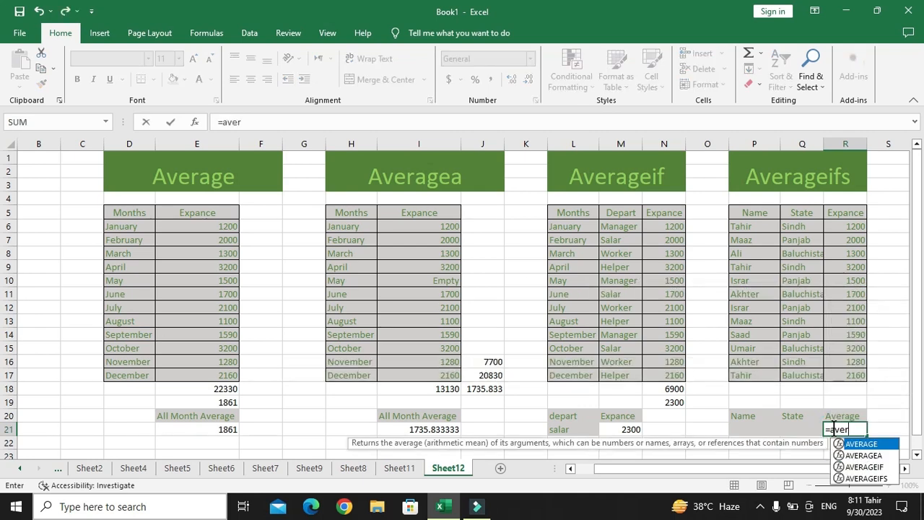
pyautogui.write('ageifs')
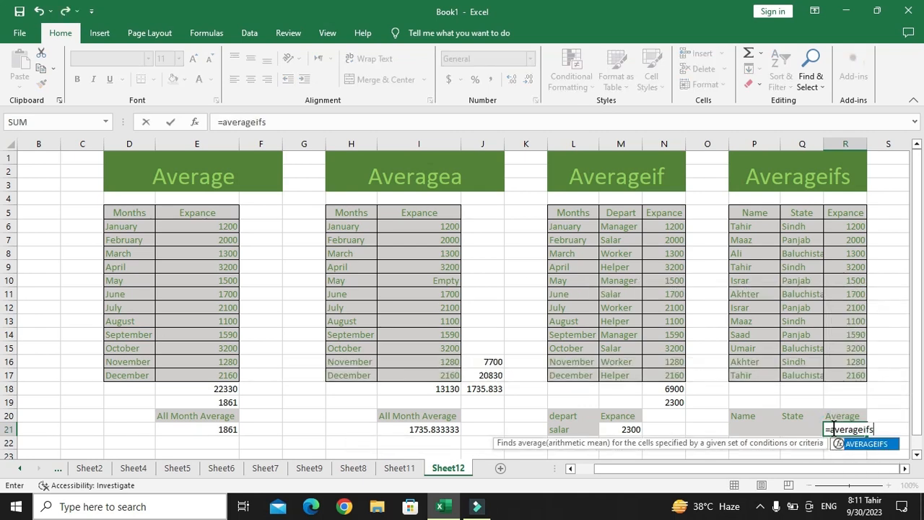
pyautogui.write('(')
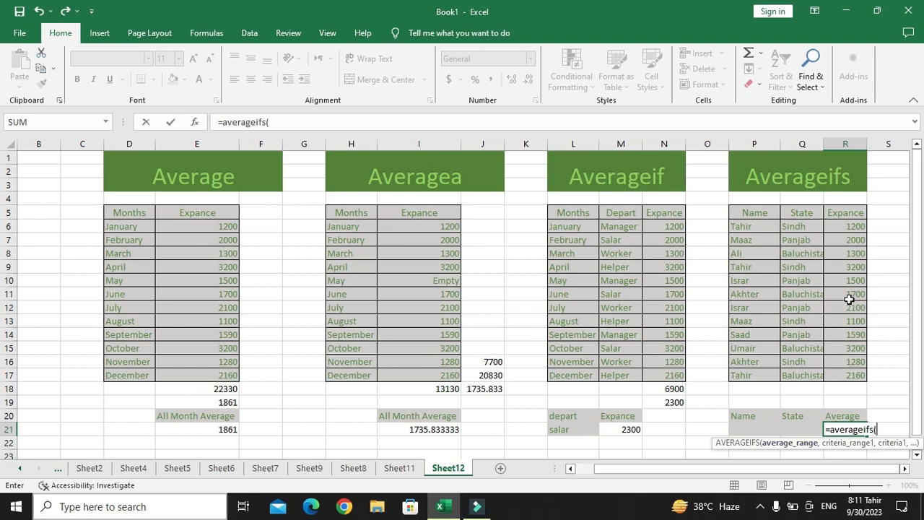
pyautogui.moveTo(847, 221); pyautogui.dragTo(857, 370)
pyautogui.write(',')
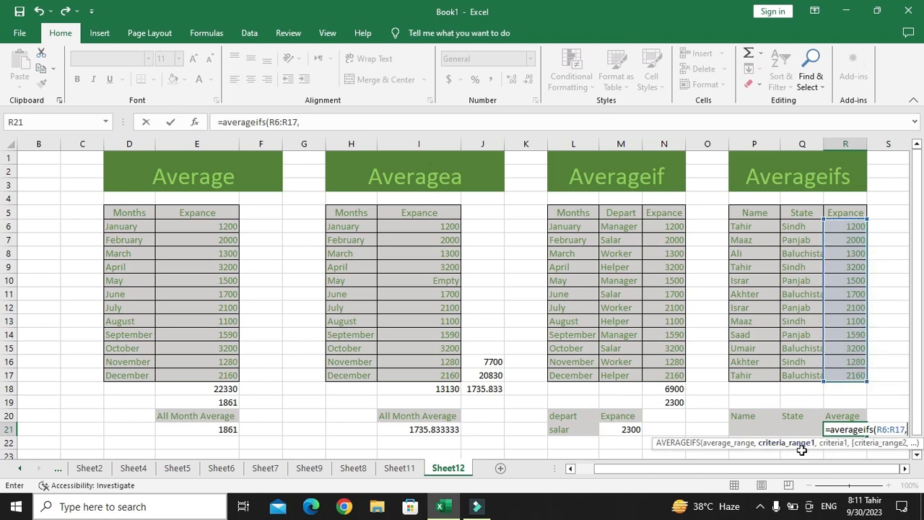
pyautogui.moveTo(754, 226); pyautogui.dragTo(766, 370)
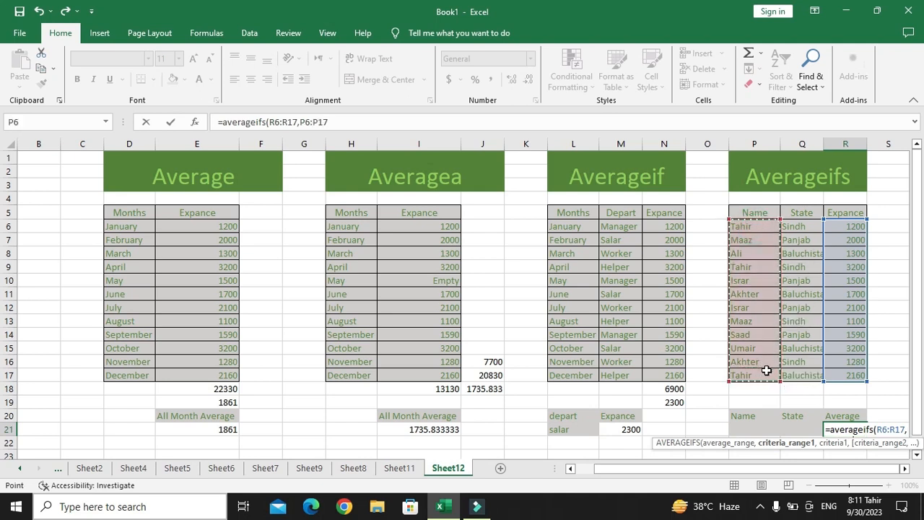
pyautogui.write(',')
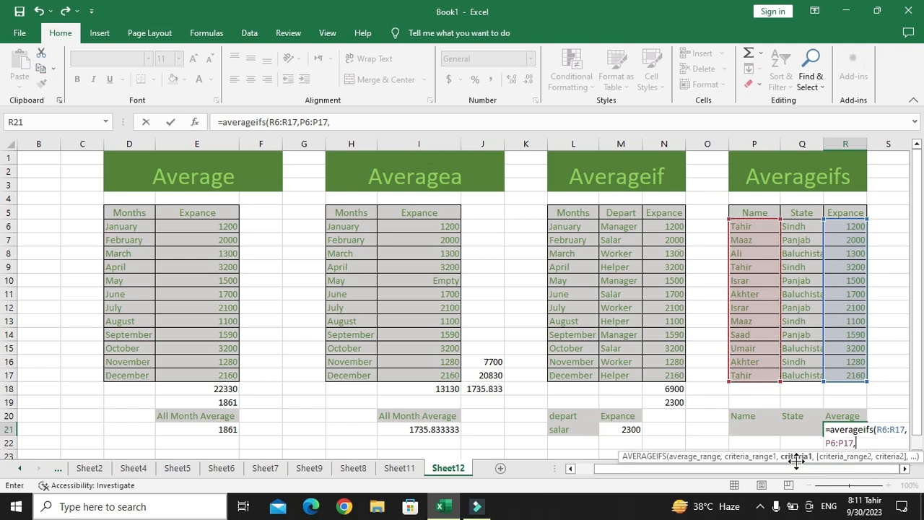
pyautogui.click(772, 429)
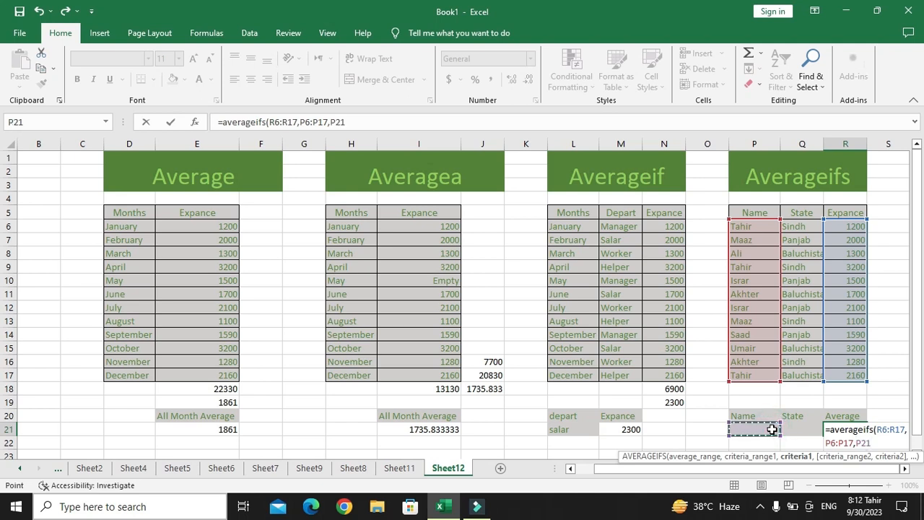
pyautogui.write(',')
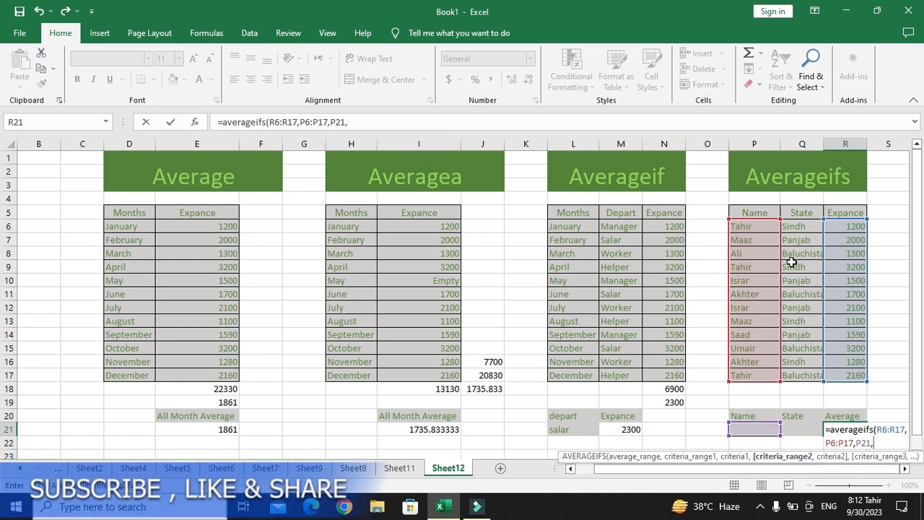
pyautogui.moveTo(797, 231); pyautogui.dragTo(803, 374)
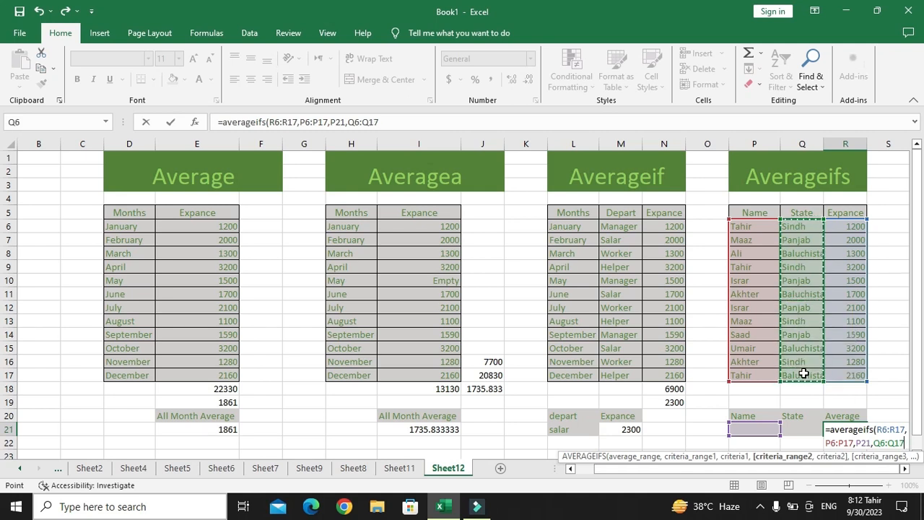
pyautogui.write(',')
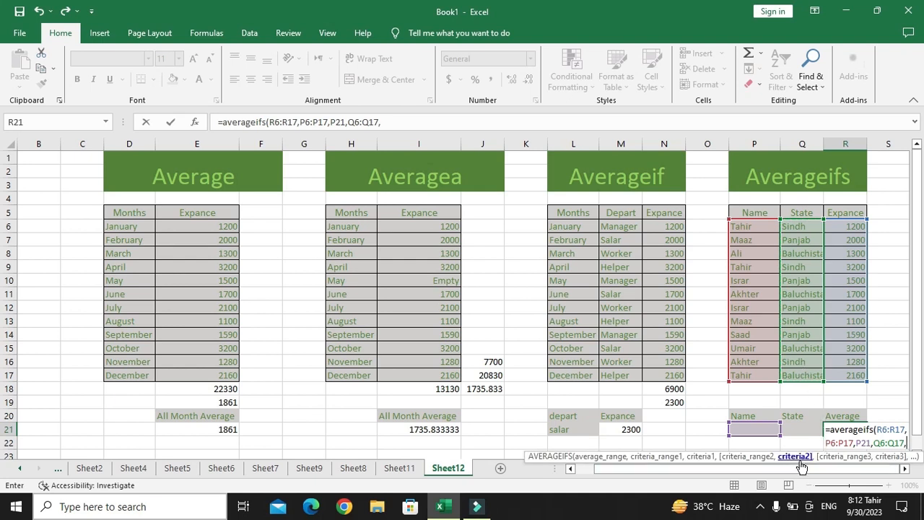
pyautogui.click(796, 430)
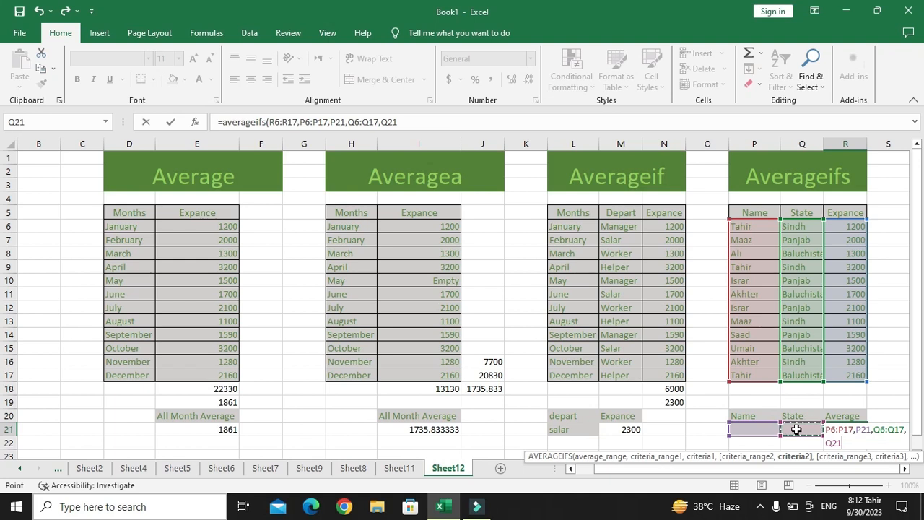
pyautogui.write(')')
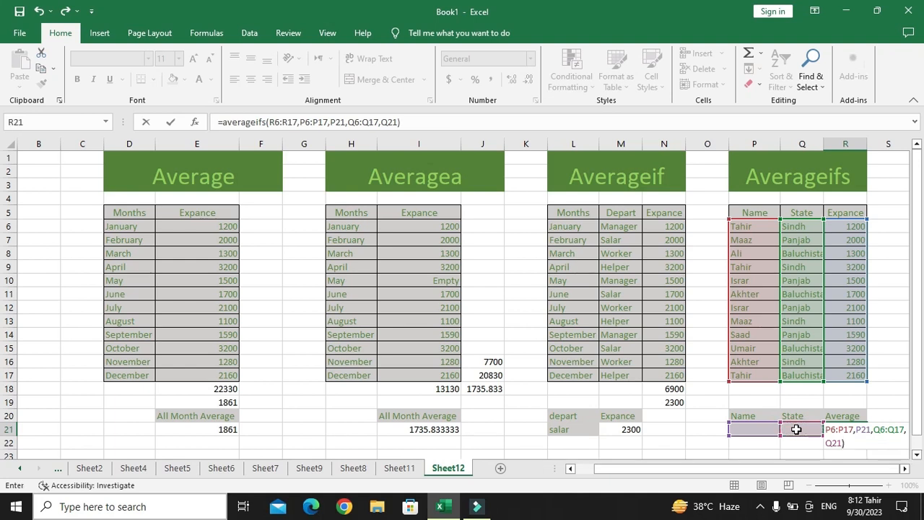
pyautogui.press('Return')
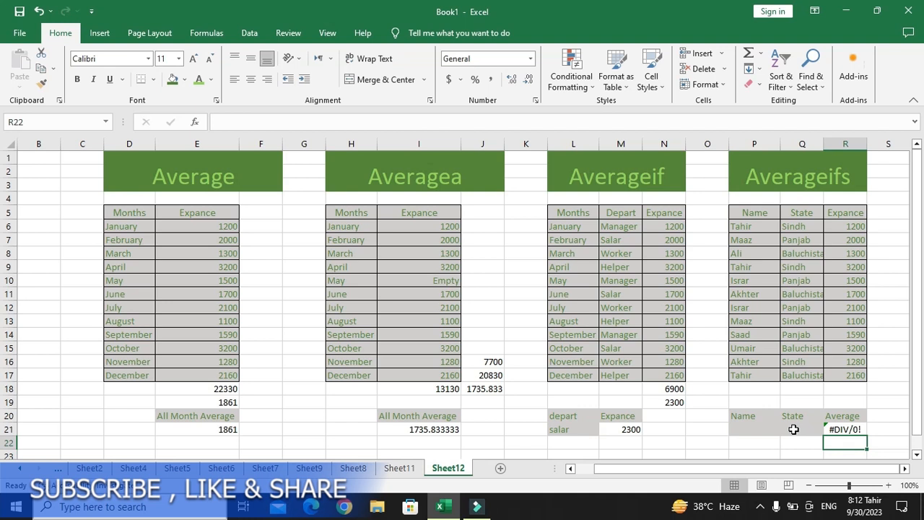
# Step: Enter the name listed in P6 as the name criterion in P21 and sindh as the state criterion in Q21
pyautogui.click(770, 429)
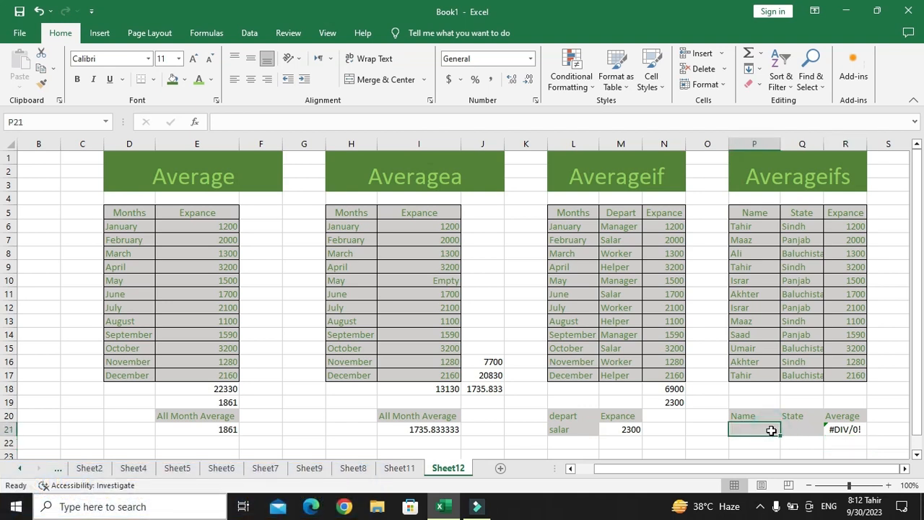
pyautogui.write('tahir')
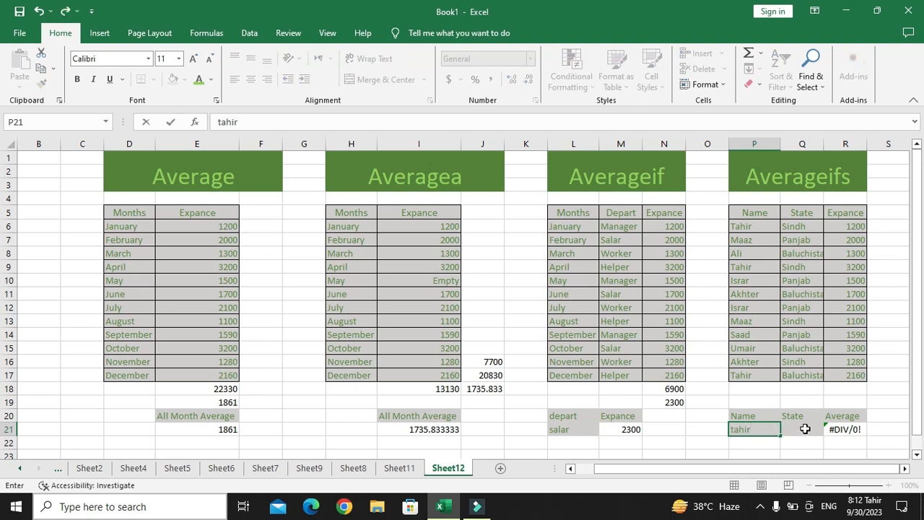
pyautogui.click(805, 428)
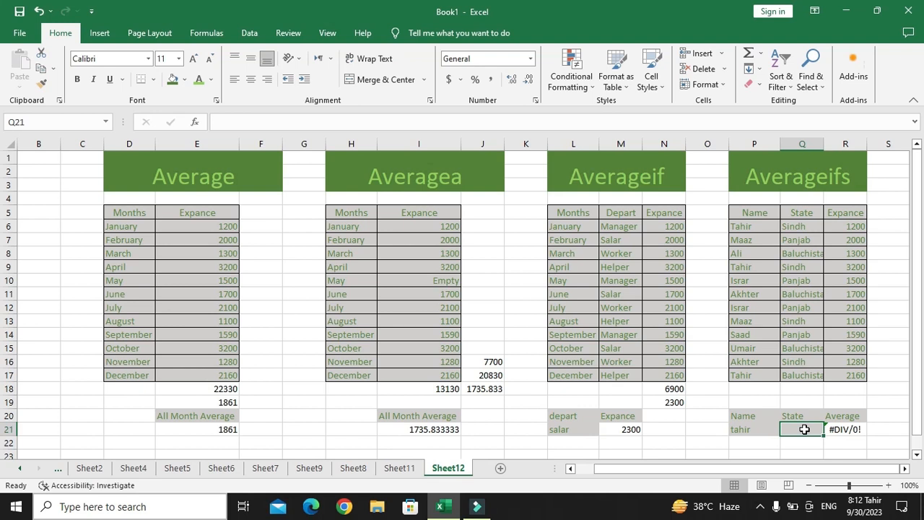
pyautogui.write('sindh')
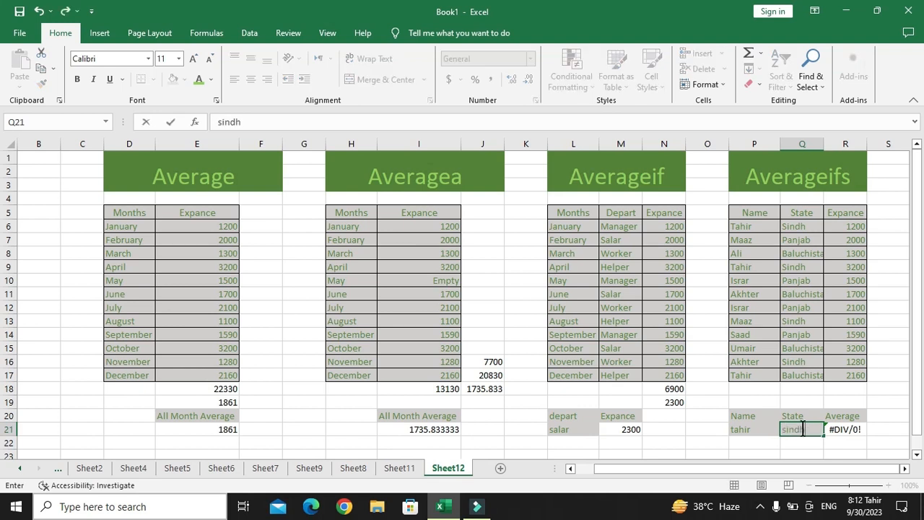
pyautogui.press('Return')
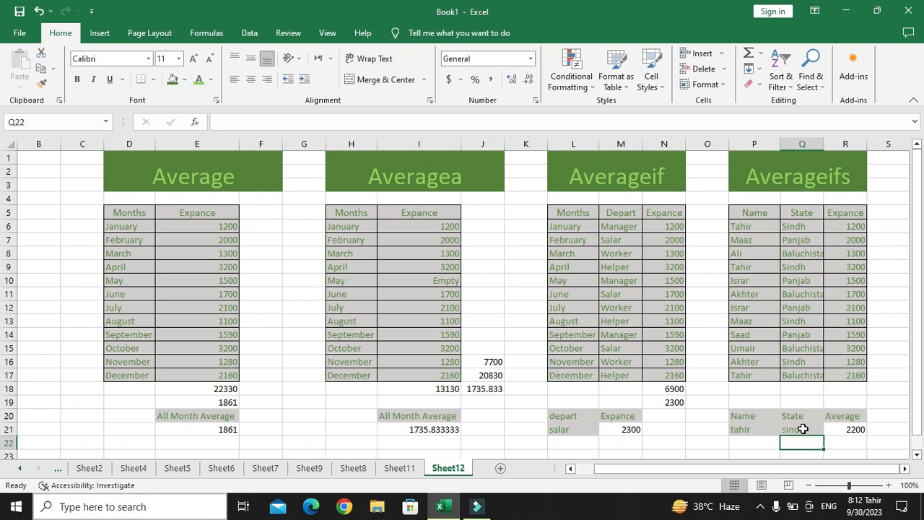
# Step: Change the state criterion in Q21 to panjab and the name criterion in P21 to the name listed in P7
pyautogui.click(803, 429)
pyautogui.write('panjab')
pyautogui.press('Return')
pyautogui.press('Up')
pyautogui.press('Left')
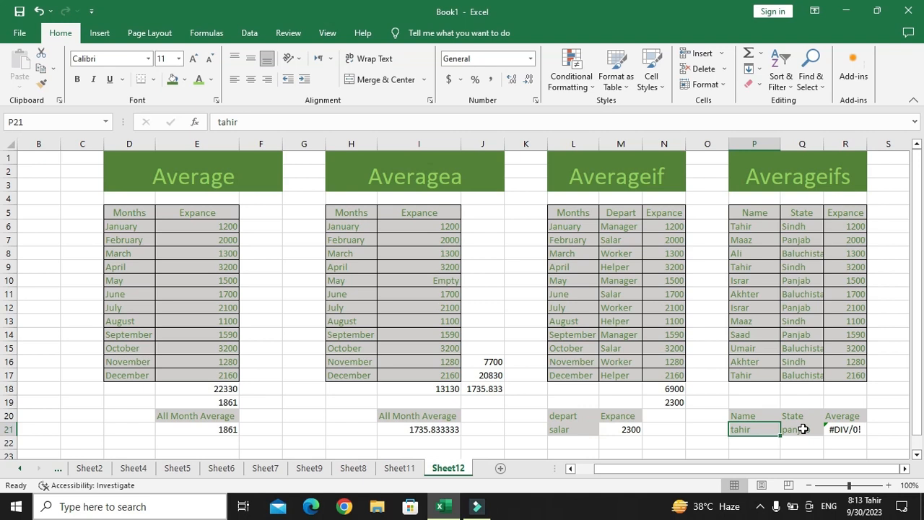
pyautogui.write('maaz')
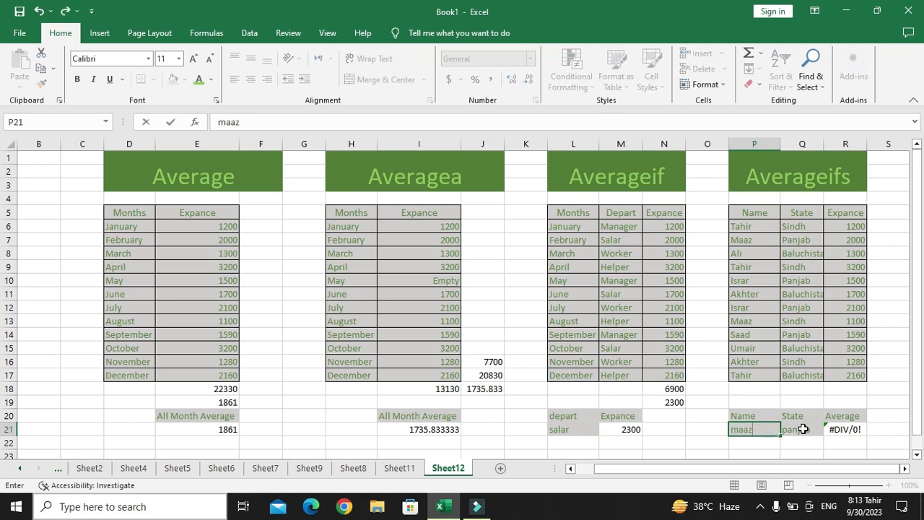
pyautogui.press('Return')
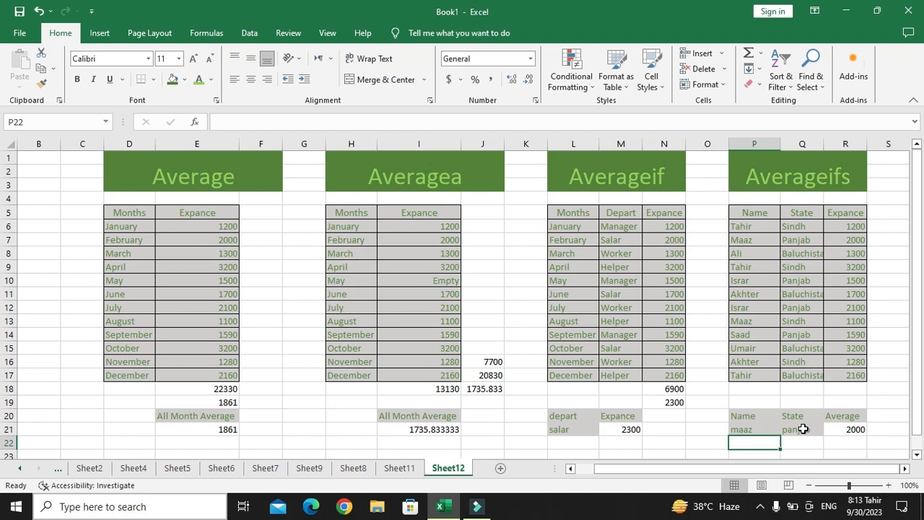